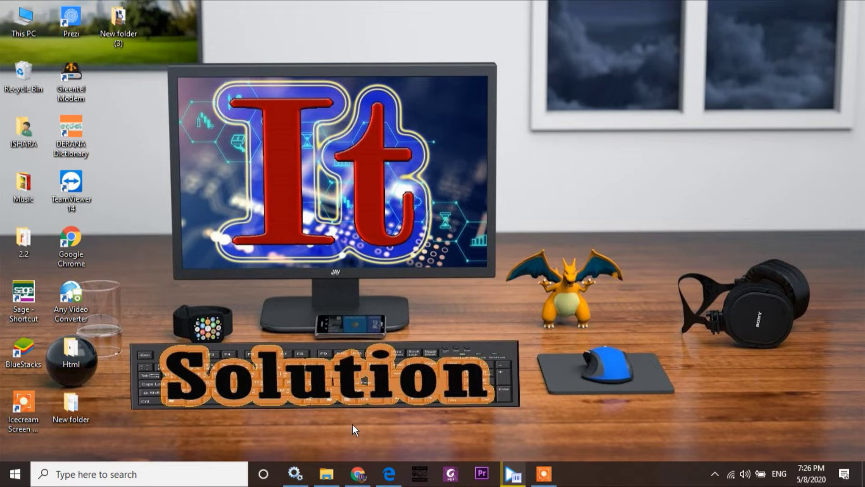
# - In Google Chrome, search for "format factory free download" and download FormatFactory for Windows from the Uptodown result
pyautogui.click(358, 473)
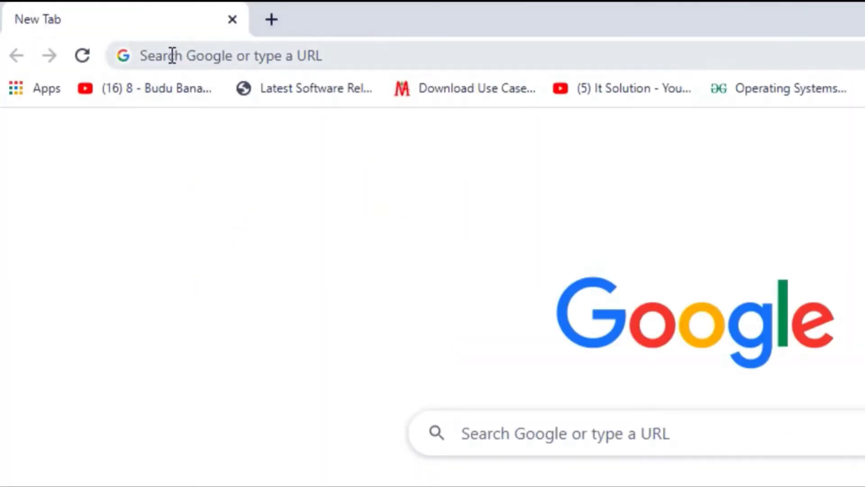
pyautogui.click(170, 54)
pyautogui.write('foe')
pyautogui.press('BackSpace')
pyautogui.write('rmat')
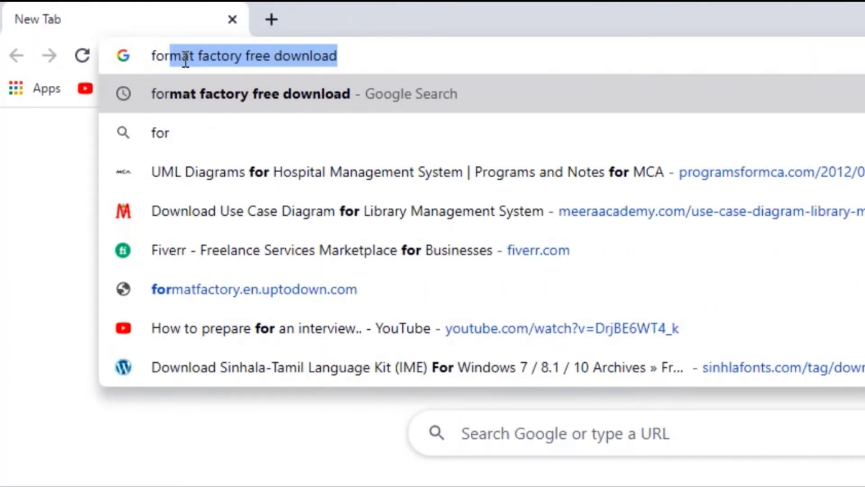
pyautogui.write(' factory')
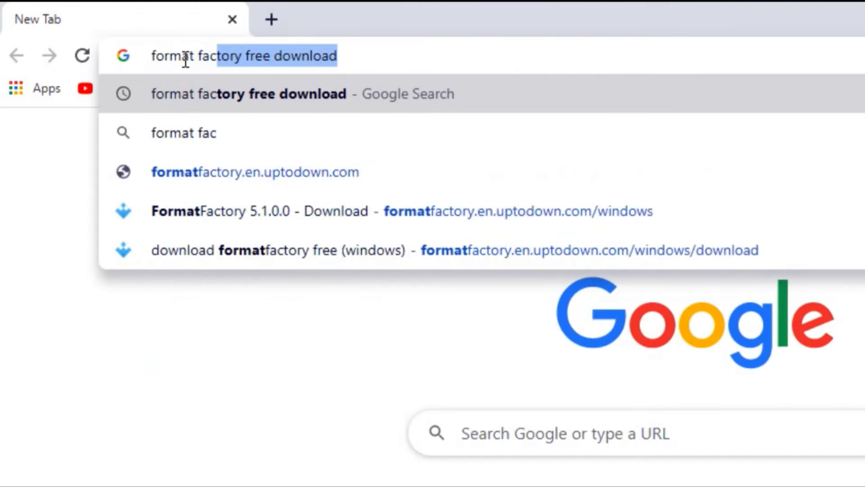
pyautogui.press('Return')
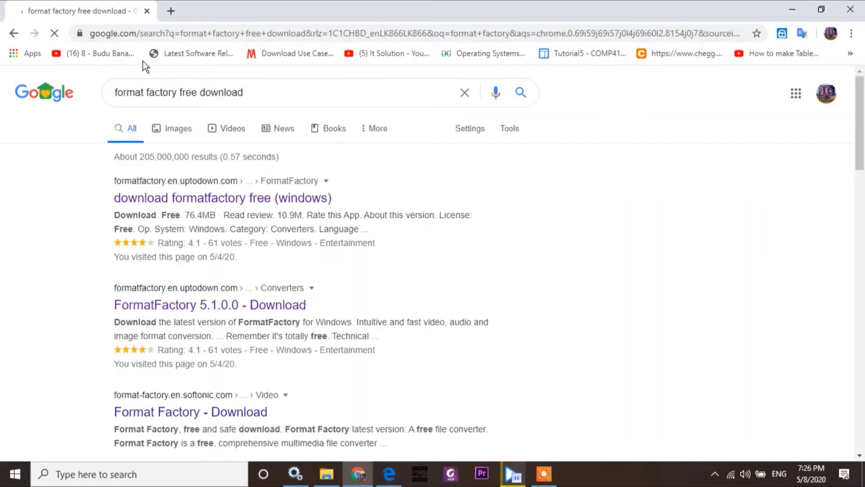
pyautogui.click(194, 199)
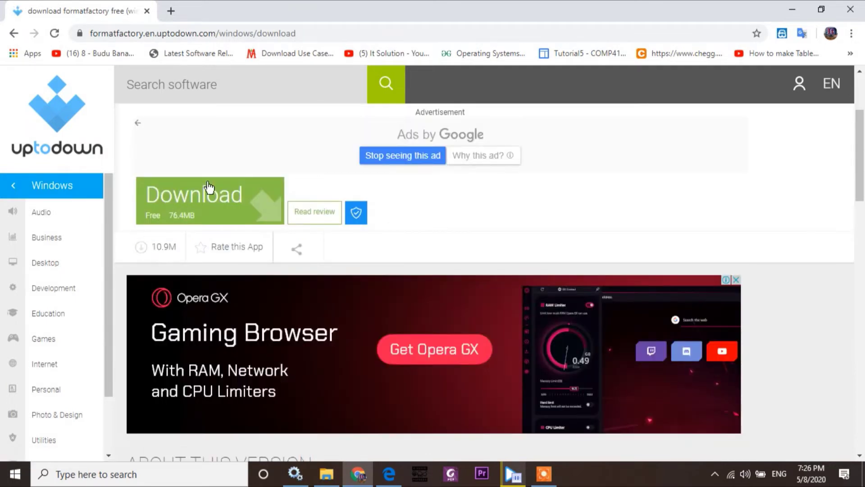
pyautogui.click(221, 203)
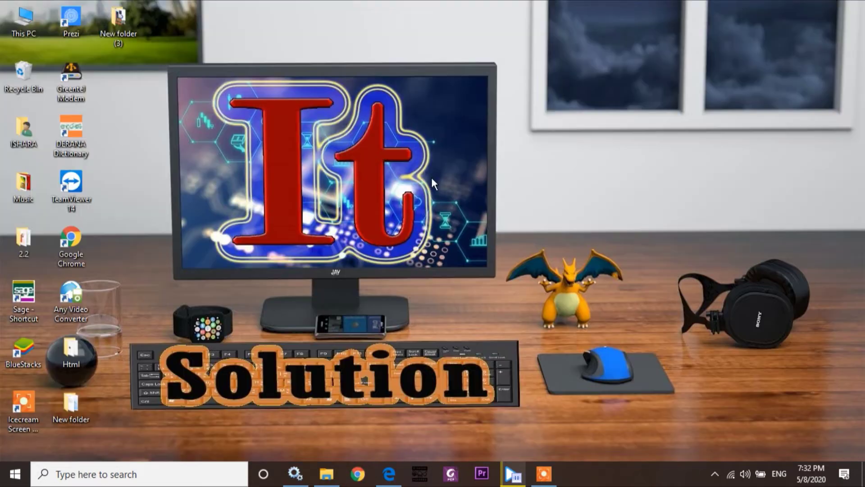
# - Refresh the desktop and launch Photoshop by searching Windows for "ps"
pyautogui.rightClick(274, 301)
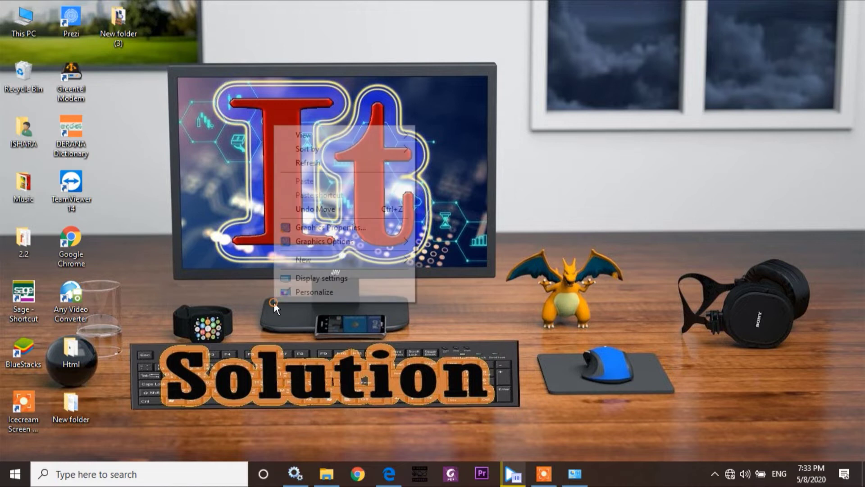
pyautogui.click(342, 164)
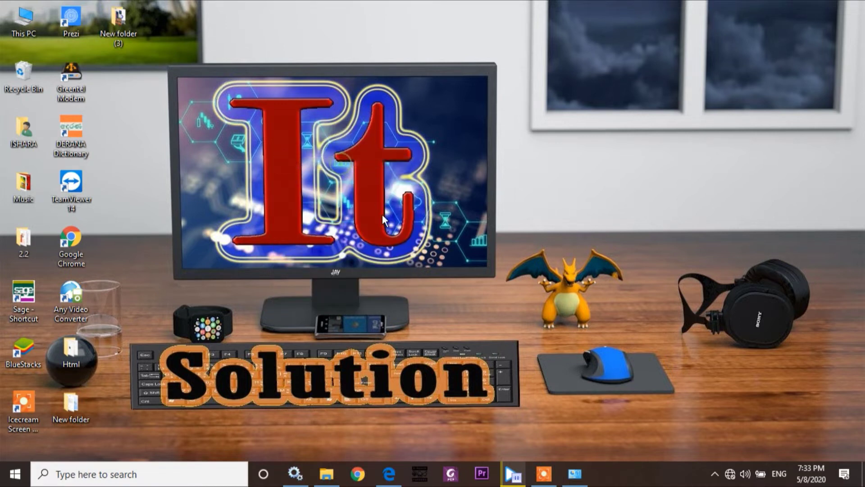
pyautogui.click(148, 477)
pyautogui.write('ps')
pyautogui.click(95, 151)
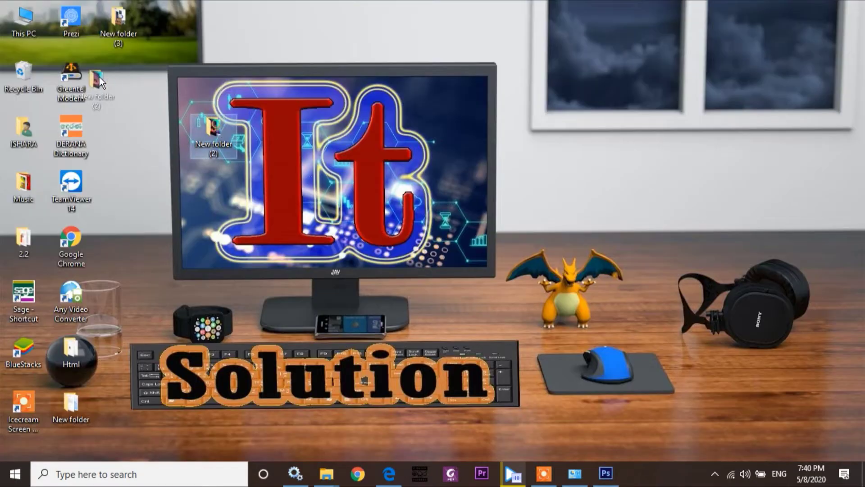
# - Place New folder (2) below New folder (3) on the desktop and view its tree-736885__340.webp image
pyautogui.moveTo(99, 76); pyautogui.dragTo(118, 77)
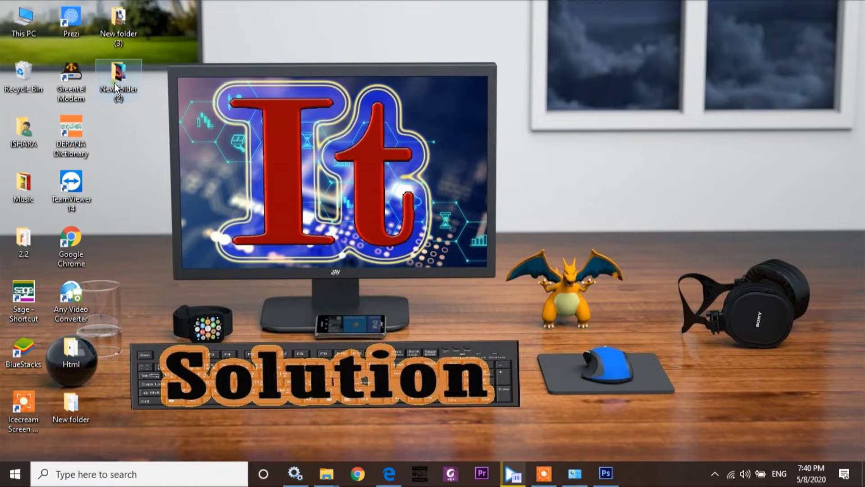
pyautogui.doubleClick(114, 82)
pyautogui.click(542, 57)
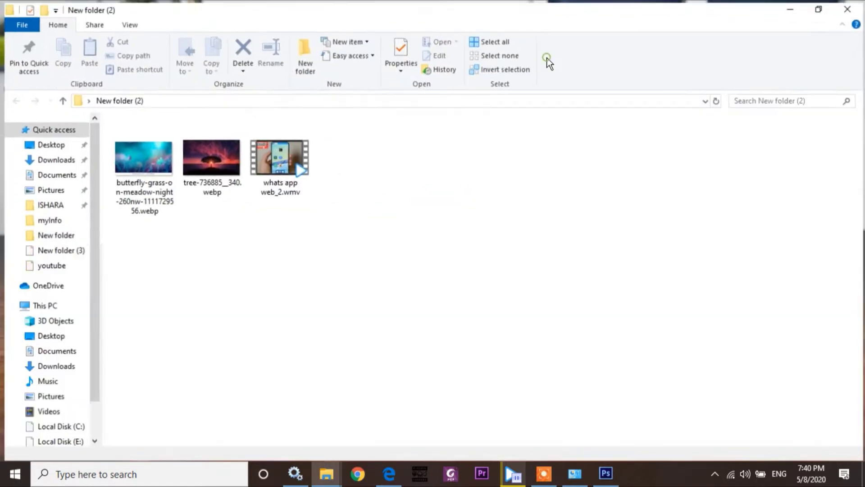
pyautogui.doubleClick(215, 168)
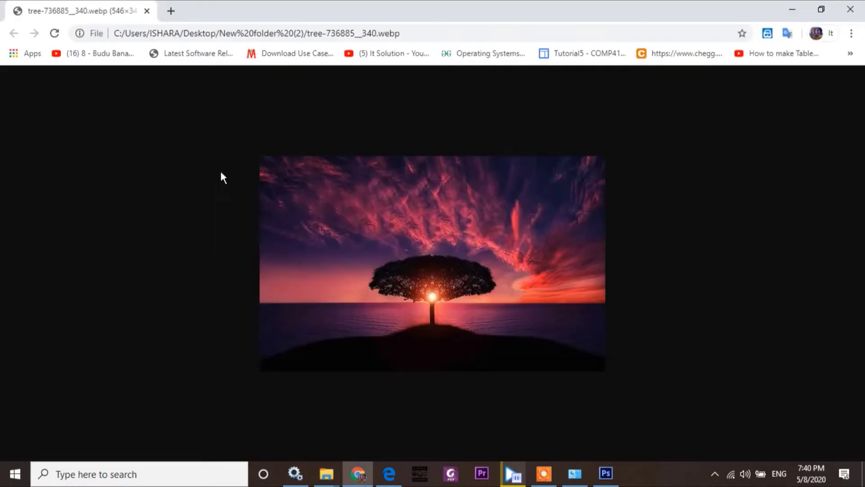
pyautogui.click(849, 9)
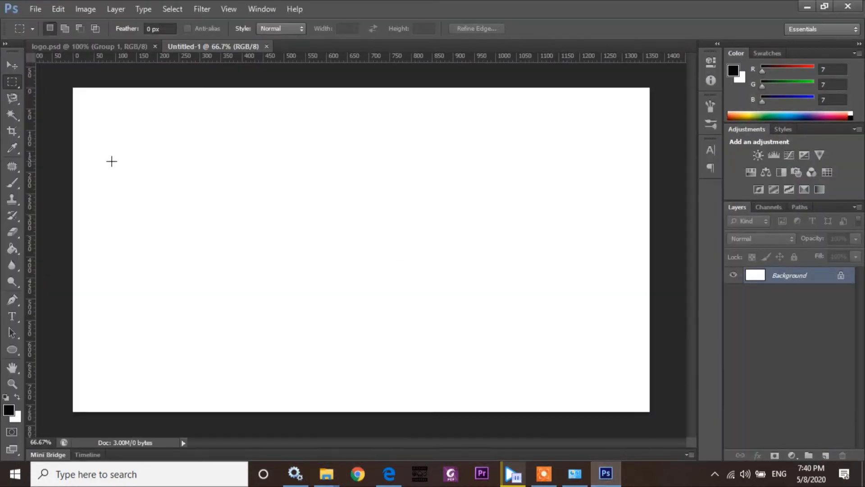
# - Try to open tree-736885__340.webp from New folder (2) in Photoshop
pyautogui.click(39, 12)
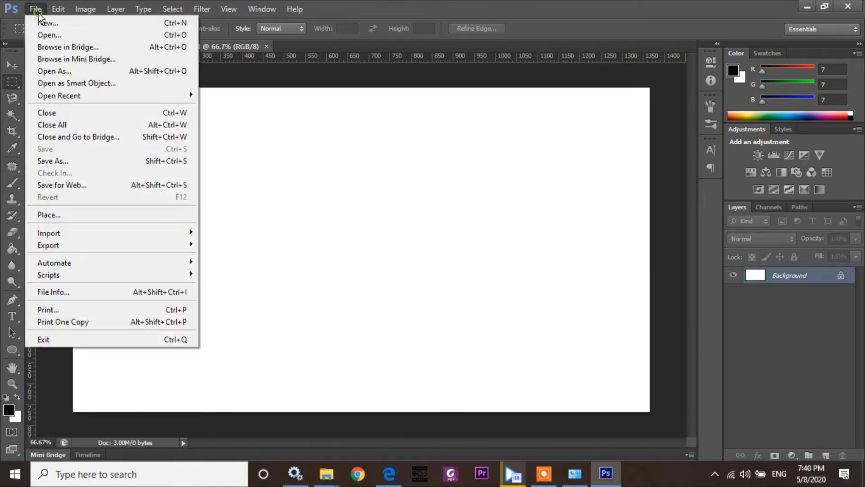
pyautogui.click(44, 35)
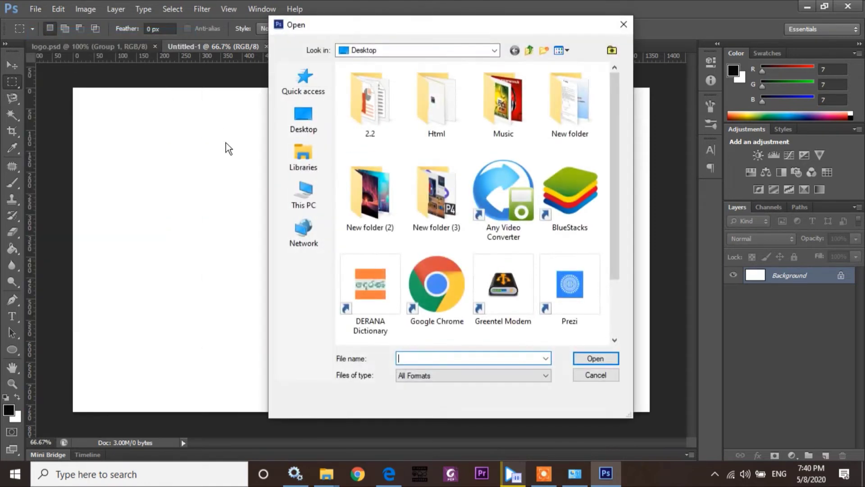
pyautogui.doubleClick(369, 194)
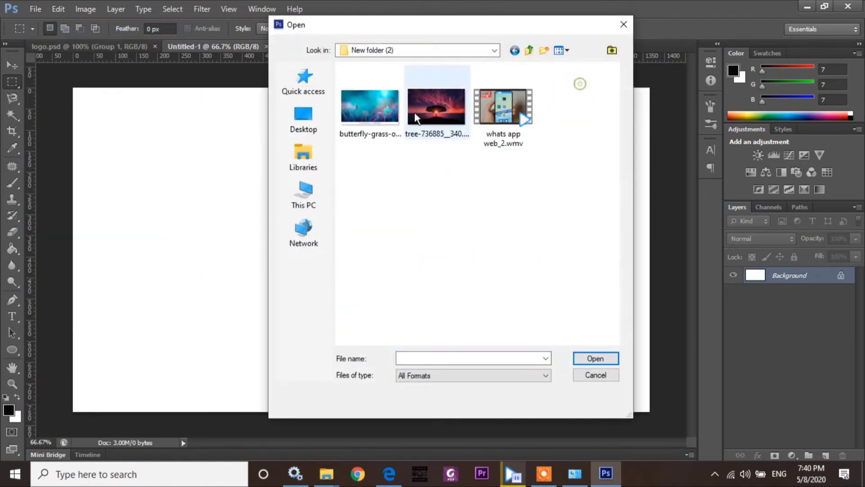
pyautogui.click(440, 109)
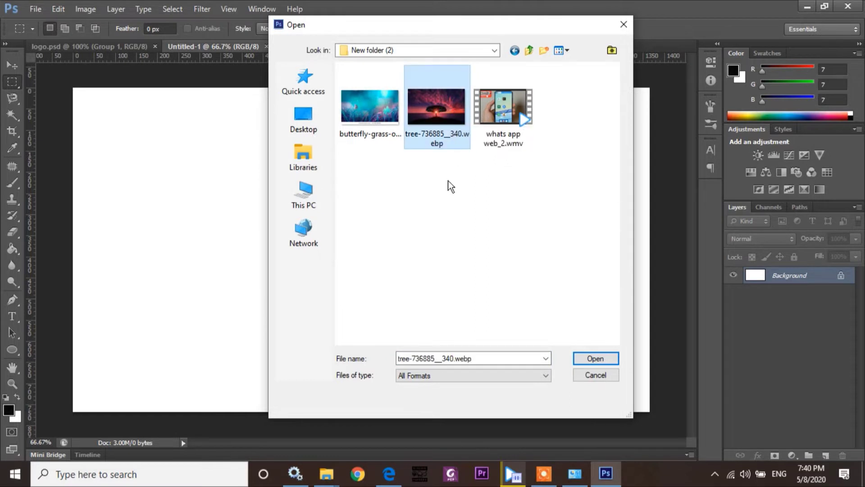
pyautogui.click(584, 359)
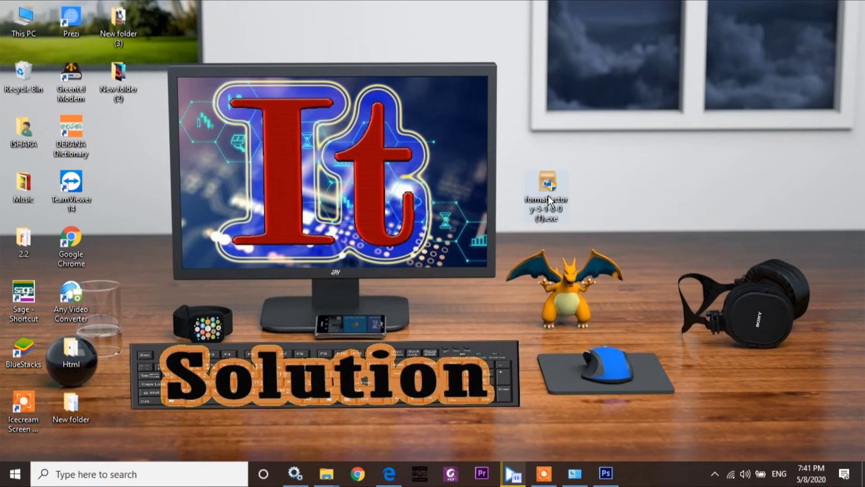
# - Run the FormatFactory 5.1.0.0 installer from the desktop, accepting the license agreement and the ByteFence offer
pyautogui.doubleClick(548, 196)
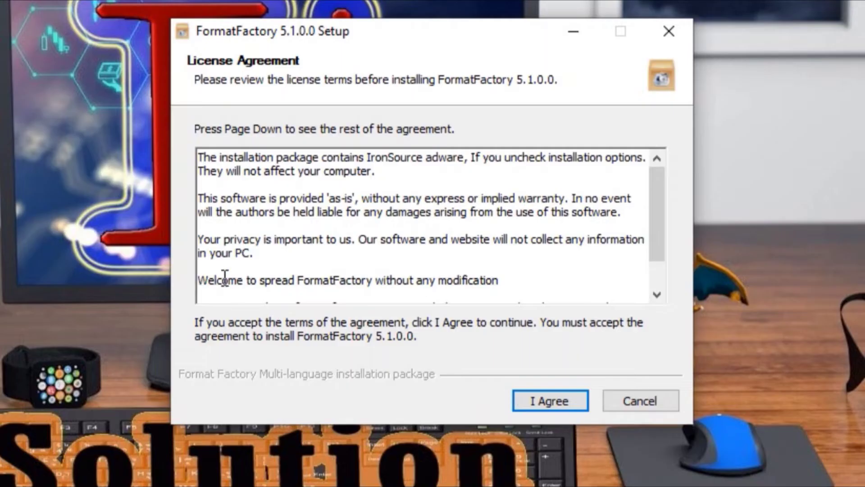
pyautogui.click(554, 399)
pyautogui.click(550, 403)
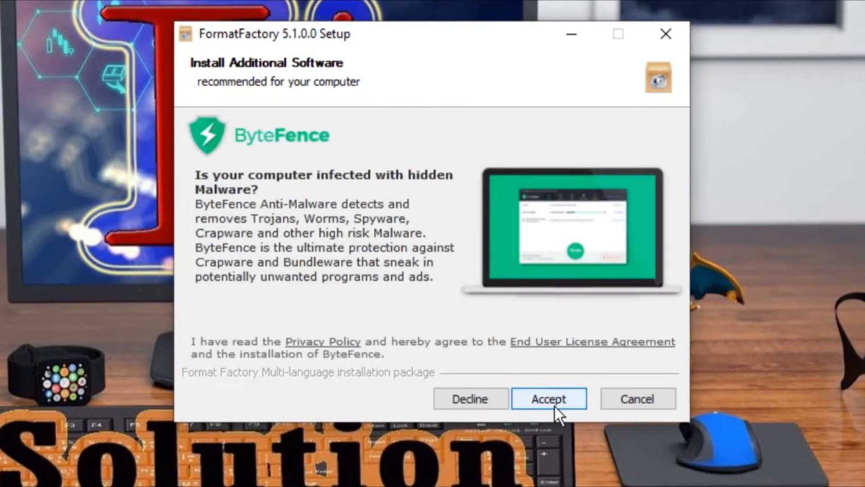
pyautogui.click(558, 407)
pyautogui.click(561, 396)
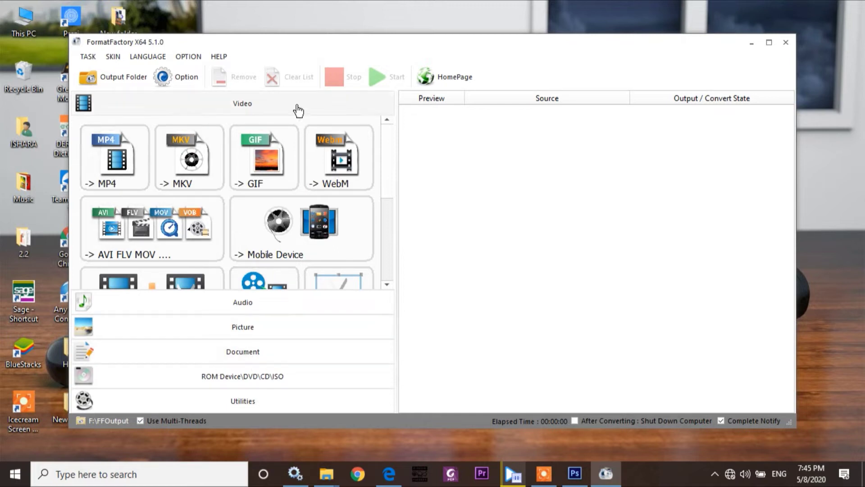
# - Convert tree-736885__340.webp from the desktop's New folder (2) to JPG in FormatFactory
pyautogui.click(246, 324)
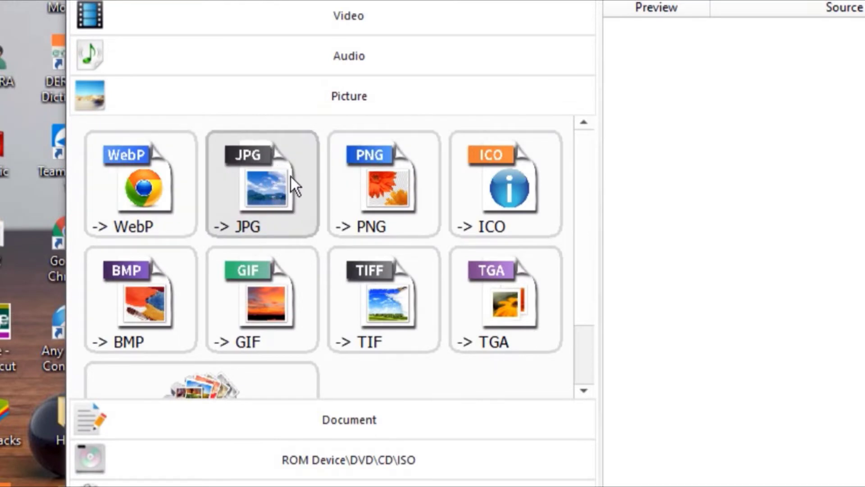
pyautogui.click(270, 166)
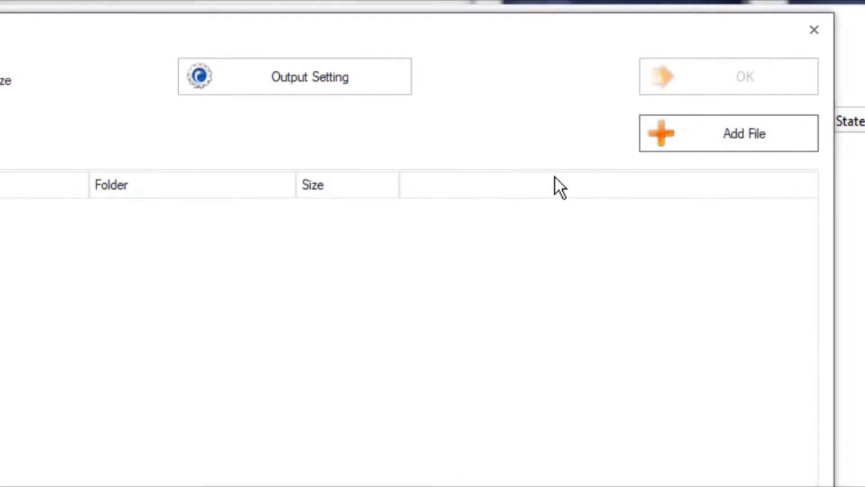
pyautogui.click(734, 131)
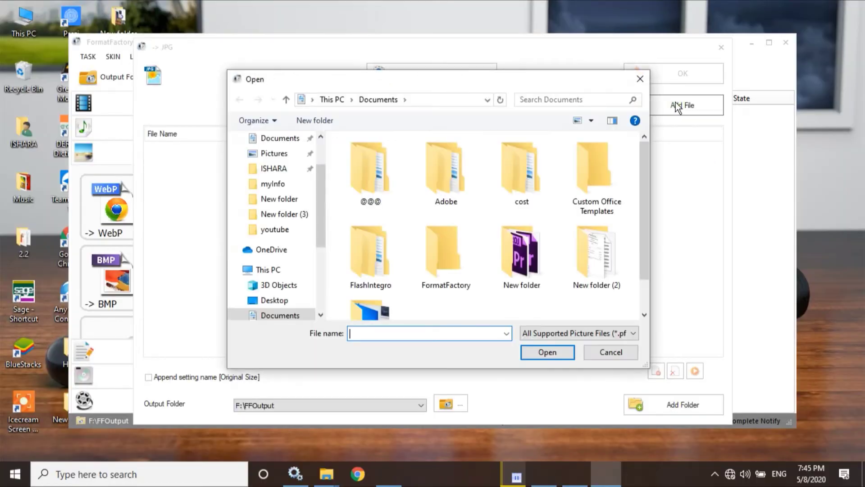
pyautogui.click(274, 300)
pyautogui.doubleClick(474, 173)
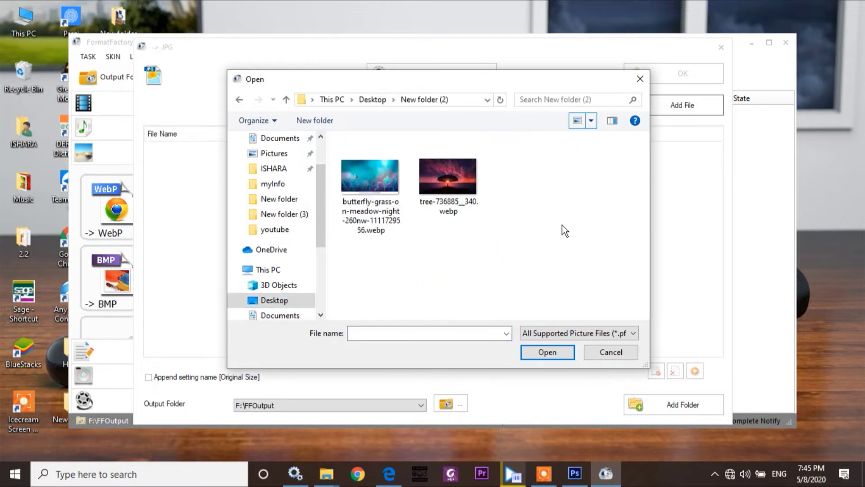
pyautogui.click(447, 176)
pyautogui.click(553, 351)
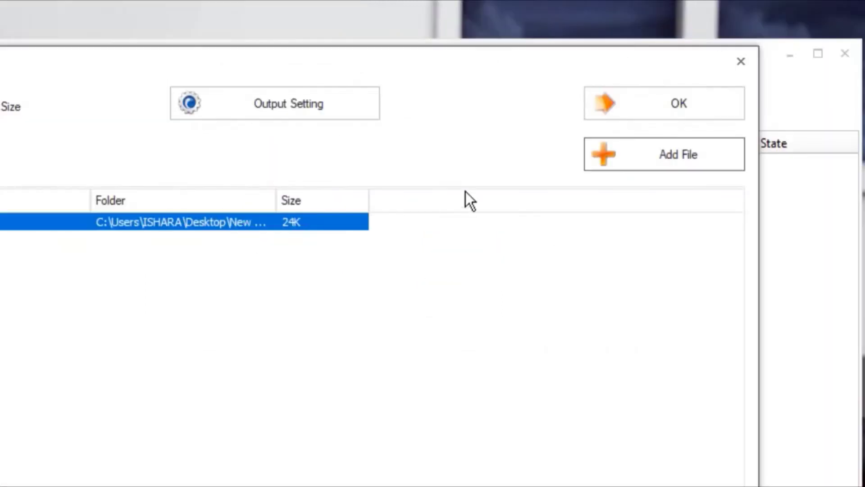
pyautogui.click(656, 114)
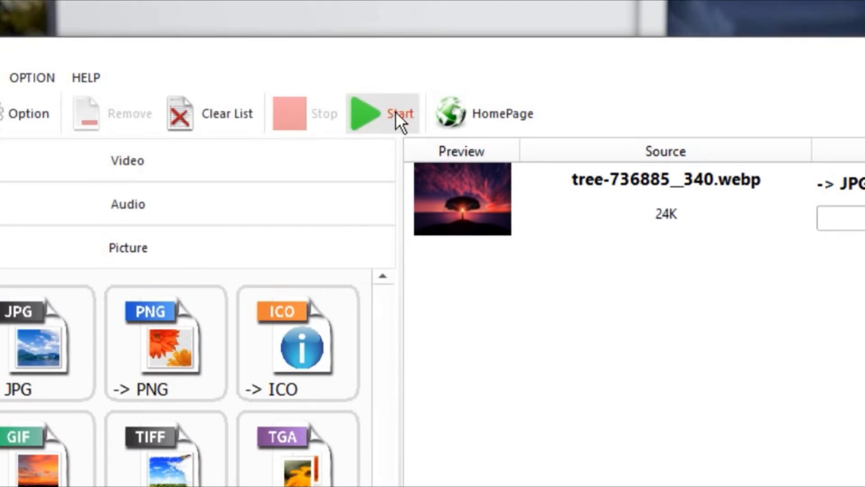
pyautogui.click(395, 111)
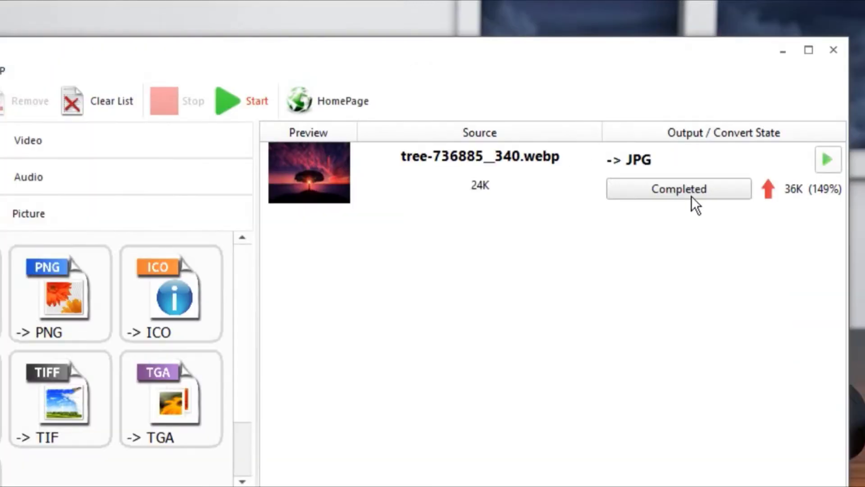
# - Open the conversion's output folder and view the converted tree-736885__340.jpg from the desktop
pyautogui.moveTo(699, 188)
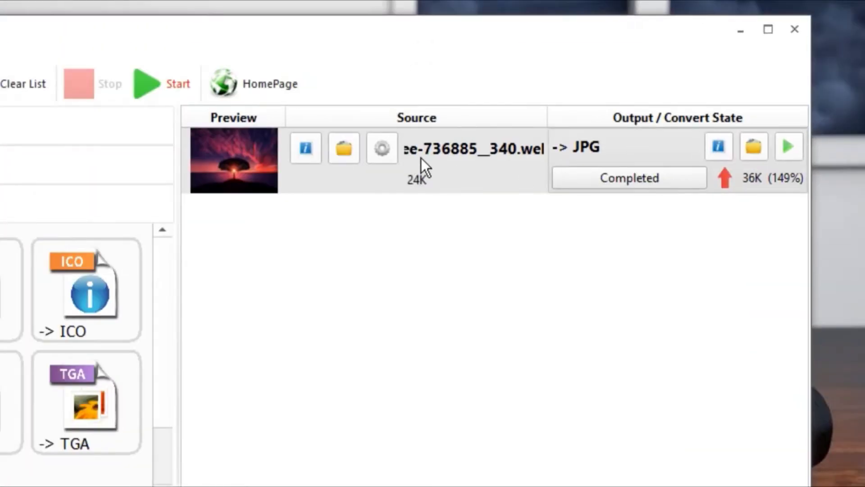
pyautogui.click(757, 155)
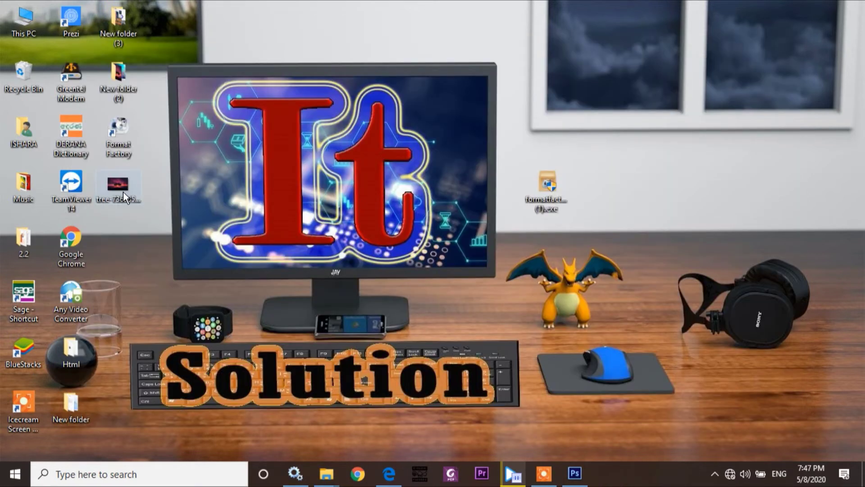
pyautogui.doubleClick(123, 192)
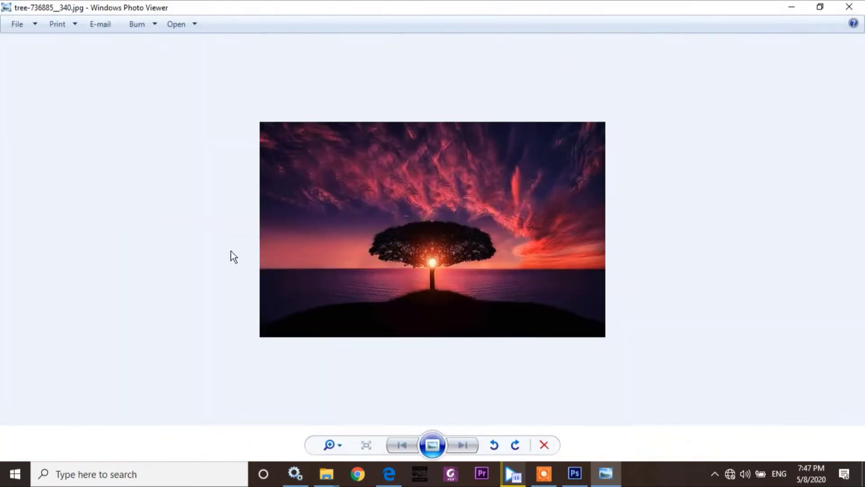
pyautogui.hotkey('alt', 'F4')
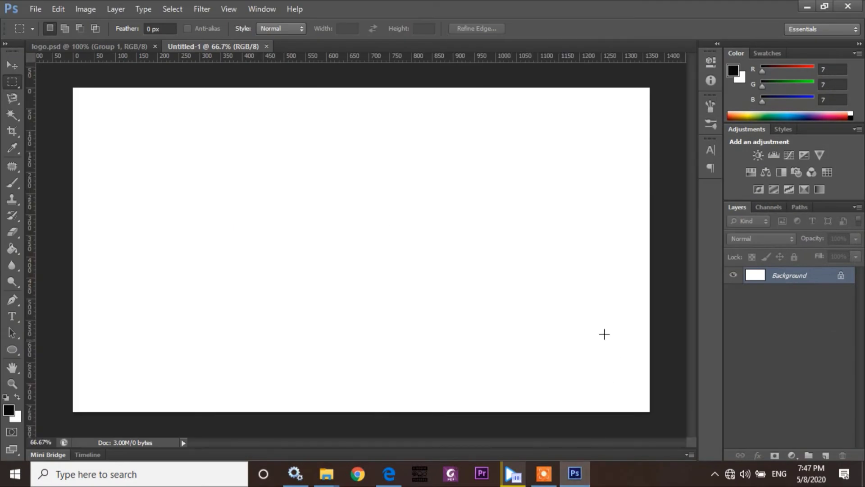
# - Open tree-736885__340.jpg from the desktop in Photoshop
pyautogui.click(36, 9)
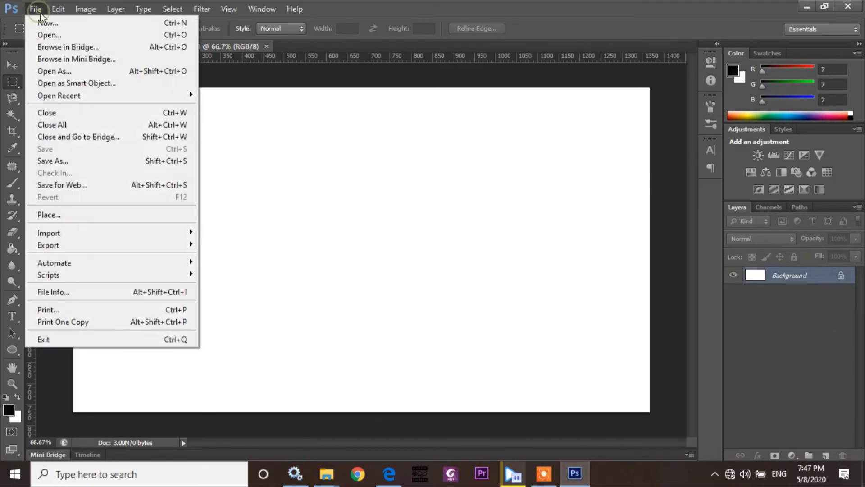
pyautogui.click(46, 34)
pyautogui.scroll(-3, 453, 203)
pyautogui.click(358, 316)
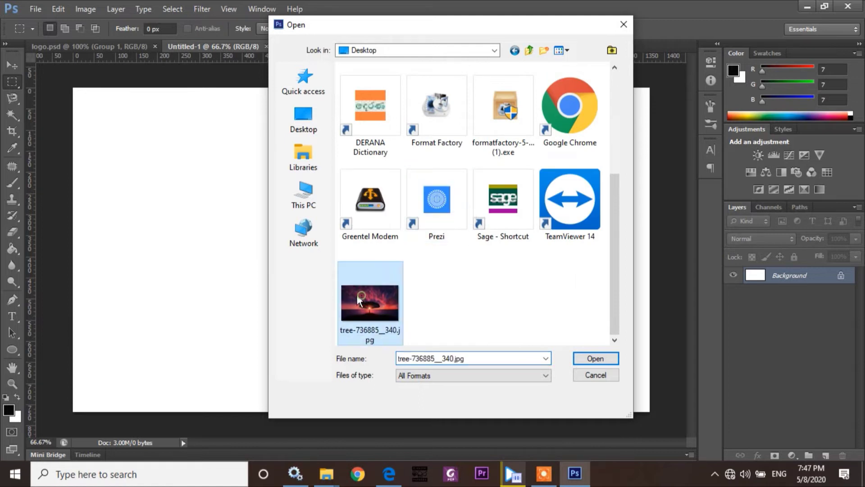
pyautogui.click(595, 359)
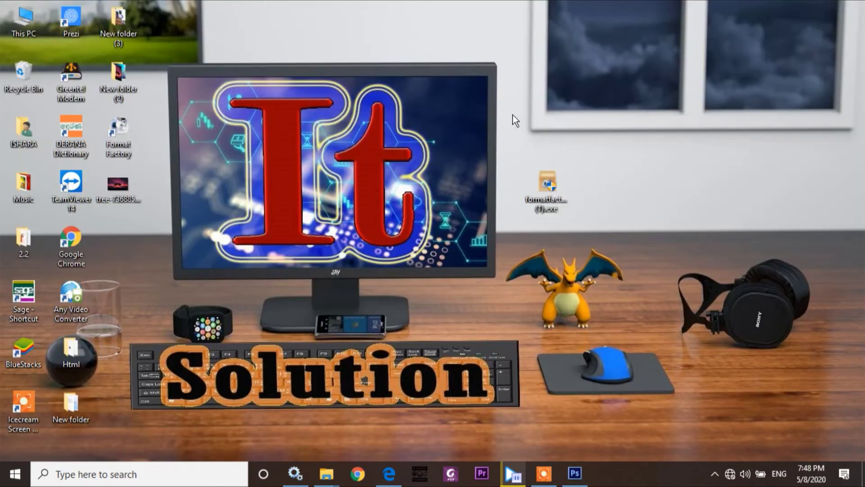
# - Refresh the desktop and open New folder (2) in a maximized window
pyautogui.rightClick(513, 115)
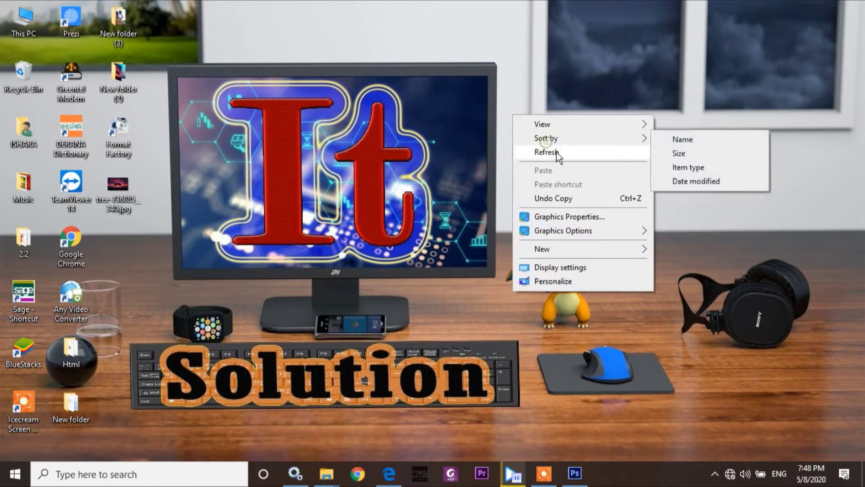
pyautogui.click(553, 151)
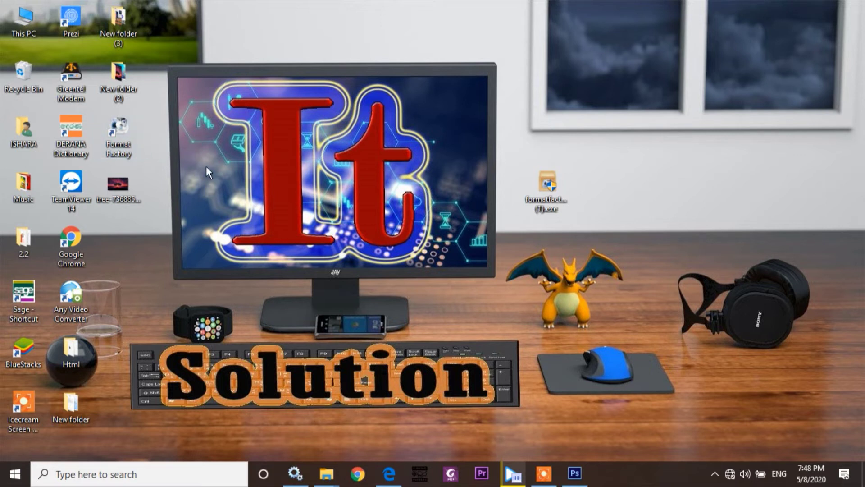
pyautogui.doubleClick(112, 80)
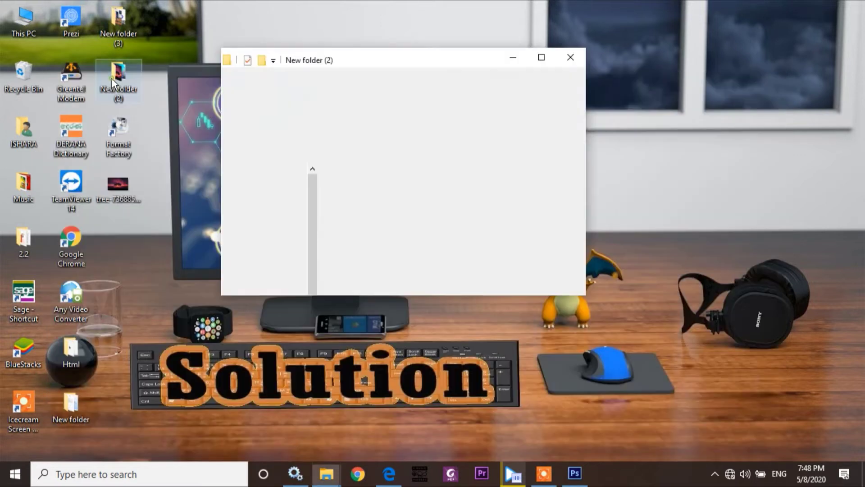
pyautogui.click(542, 58)
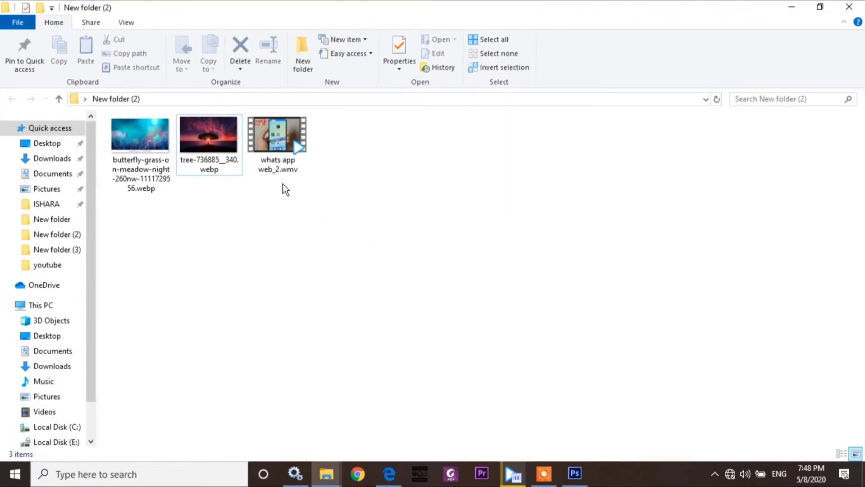
# - Check the Format Factory options offered for whats app web_2.wmv and the file actions available for tree-736885__340.webp
pyautogui.click(279, 139)
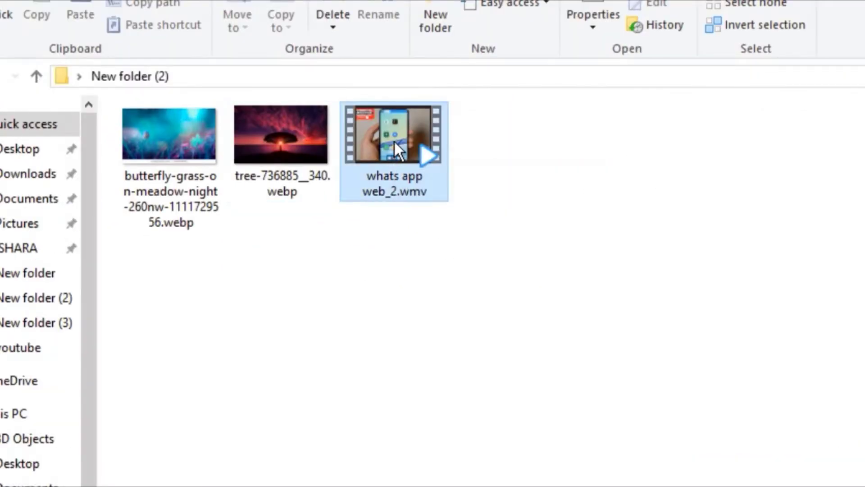
pyautogui.rightClick(393, 140)
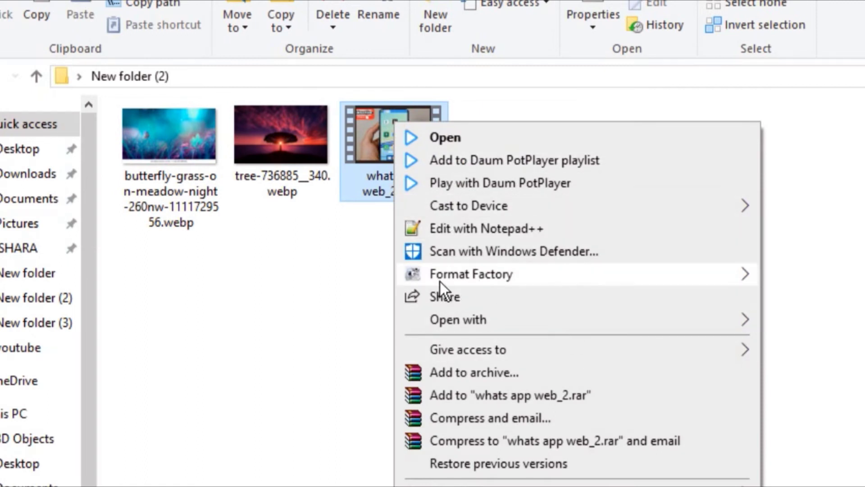
pyautogui.moveTo(511, 280)
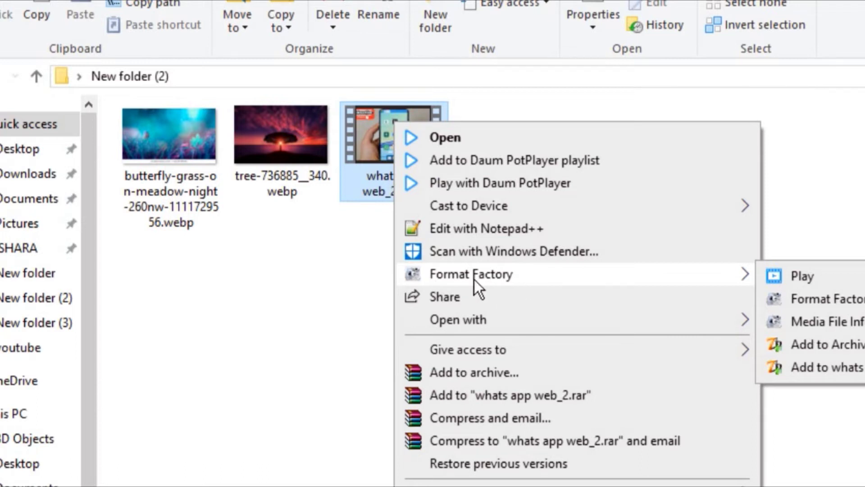
pyautogui.click(306, 274)
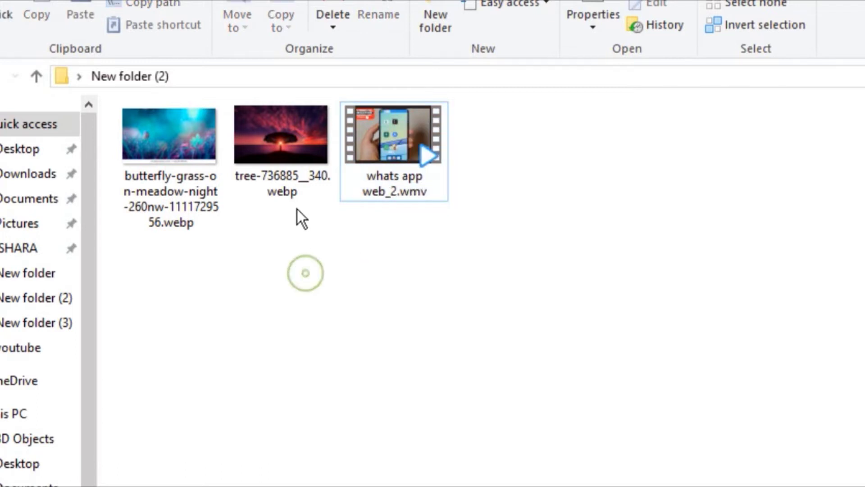
pyautogui.click(271, 143)
pyautogui.rightClick(270, 140)
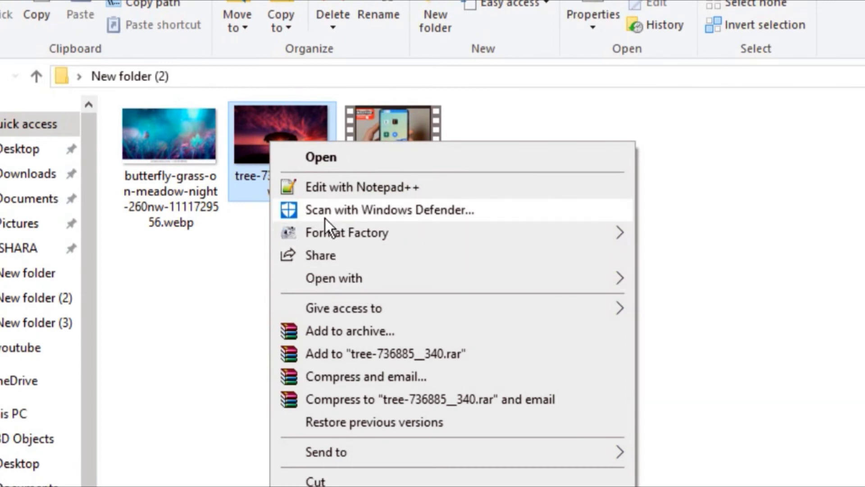
pyautogui.click(168, 148)
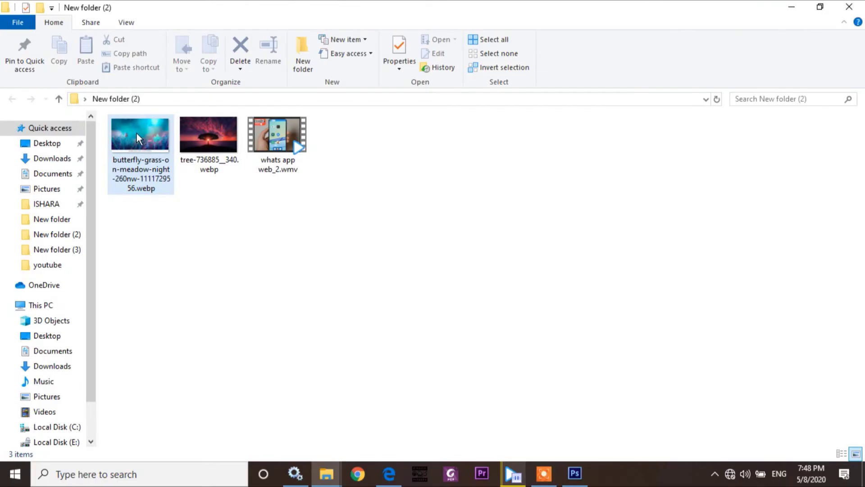
# - Convert butterfly-grass-on-meadow-night-260nw-1111729556.webp to JPG with Format Factory, saving to the source folder, and close the converter
pyautogui.rightClick(137, 132)
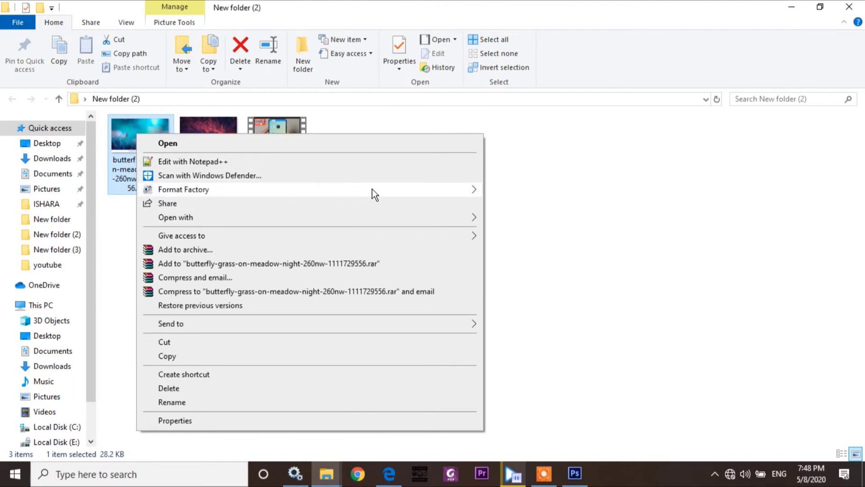
pyautogui.moveTo(373, 189)
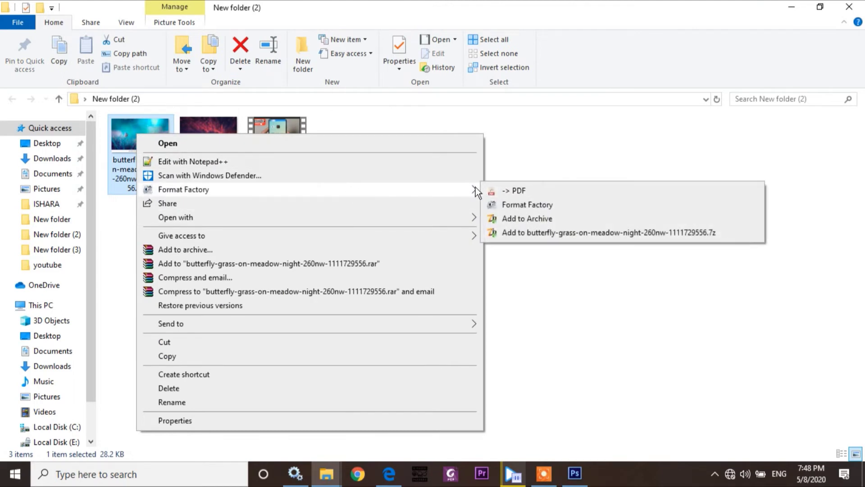
pyautogui.click(519, 205)
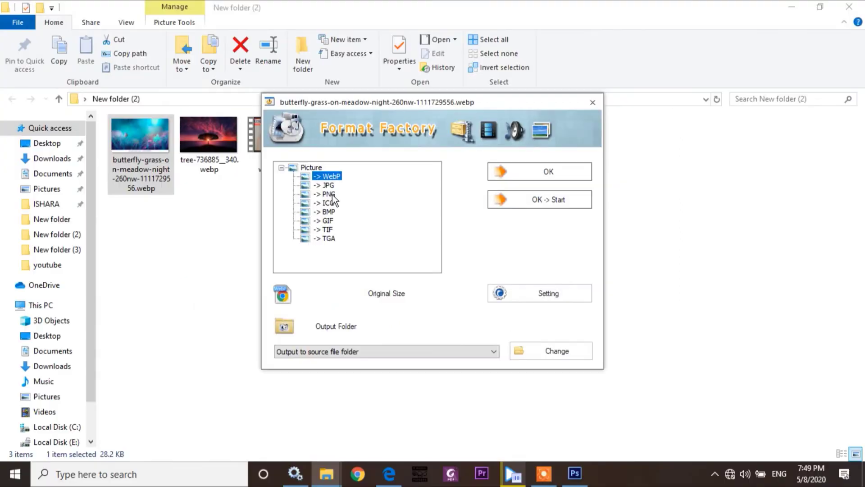
pyautogui.click(277, 157)
pyautogui.click(550, 171)
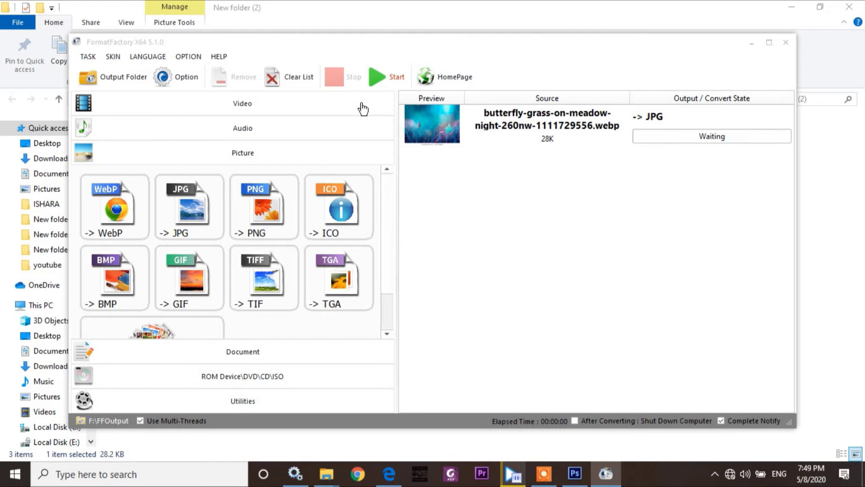
pyautogui.click(388, 75)
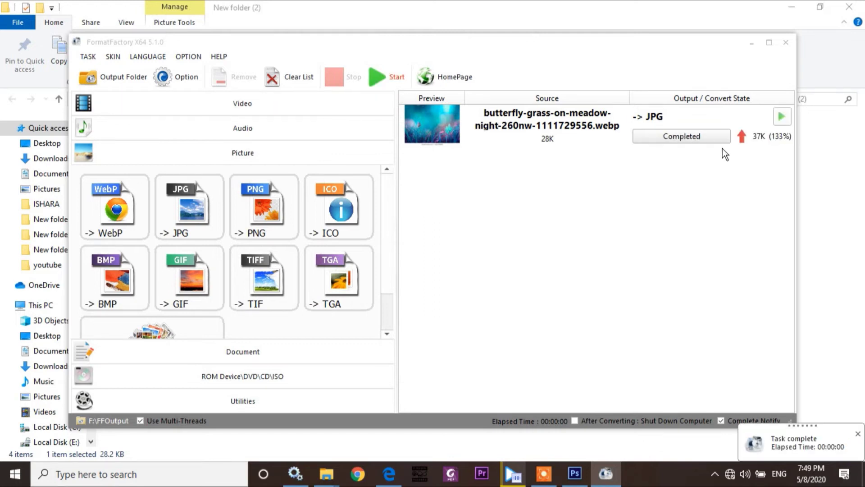
pyautogui.click(787, 42)
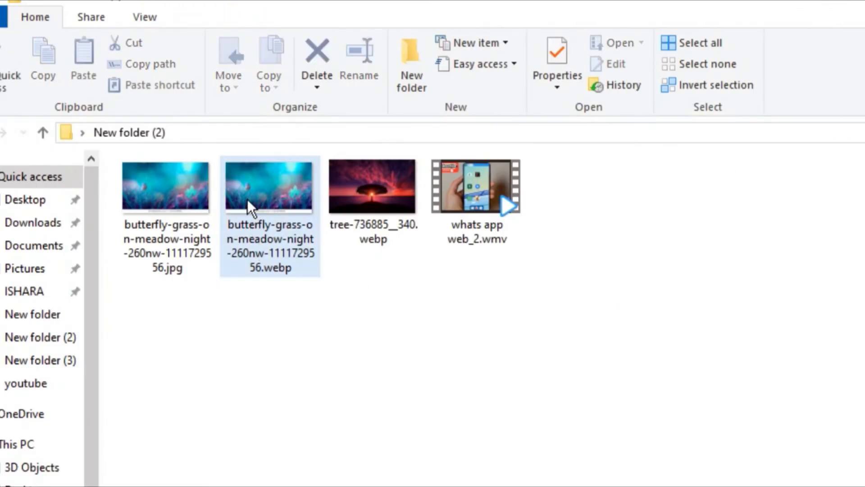
# - Switch to Photoshop and open the converted butterfly-grass-on-meadow-night-260nw-1111729556.jpg from New folder (2) on the desktop
pyautogui.moveTo(276, 201)
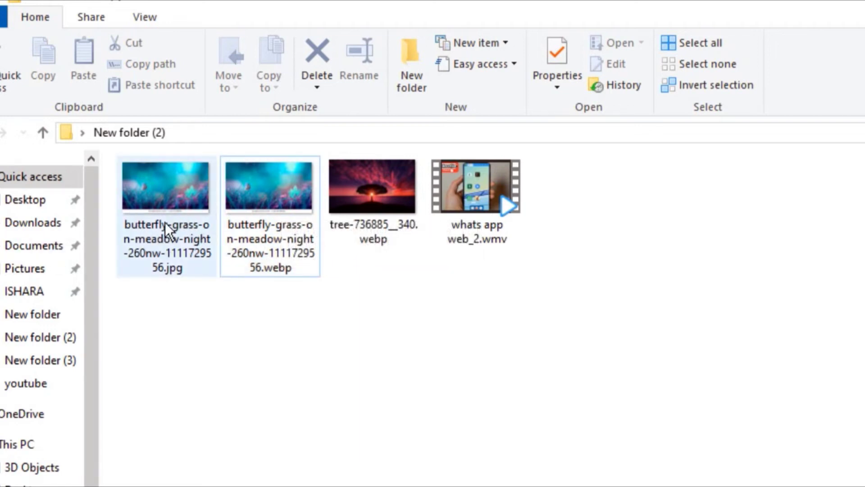
pyautogui.moveTo(156, 231)
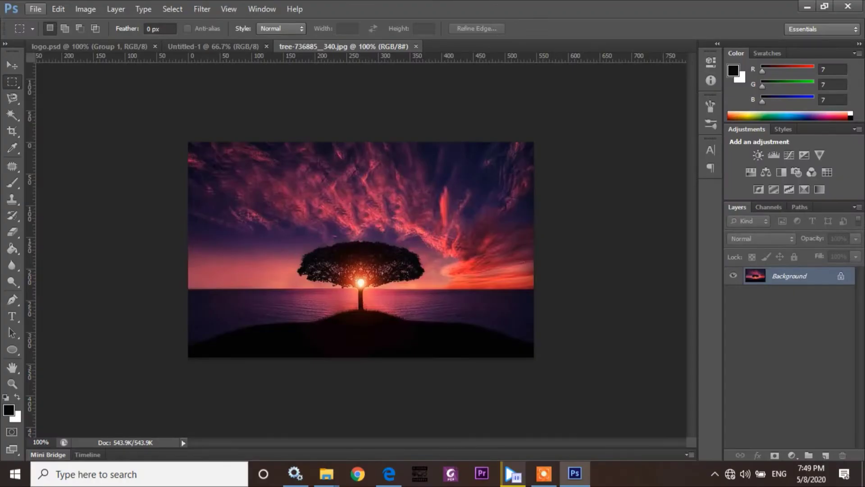
pyautogui.click(36, 9)
pyautogui.click(57, 34)
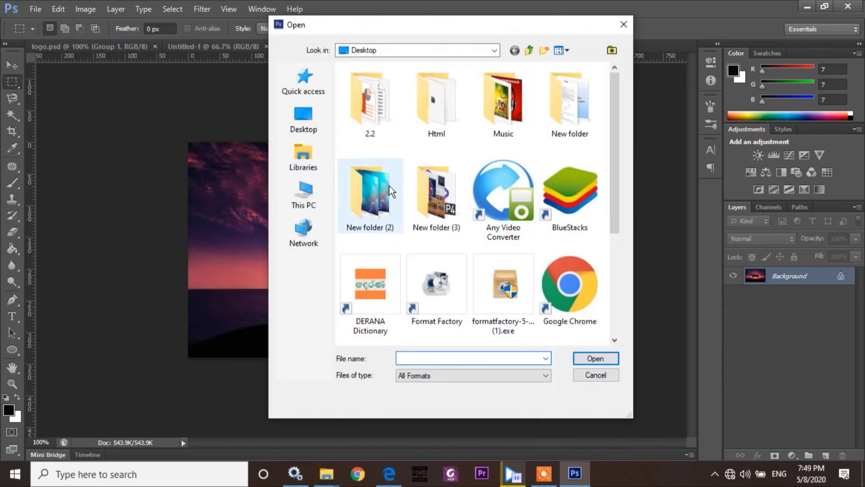
pyautogui.doubleClick(390, 186)
pyautogui.click(369, 108)
pyautogui.click(596, 358)
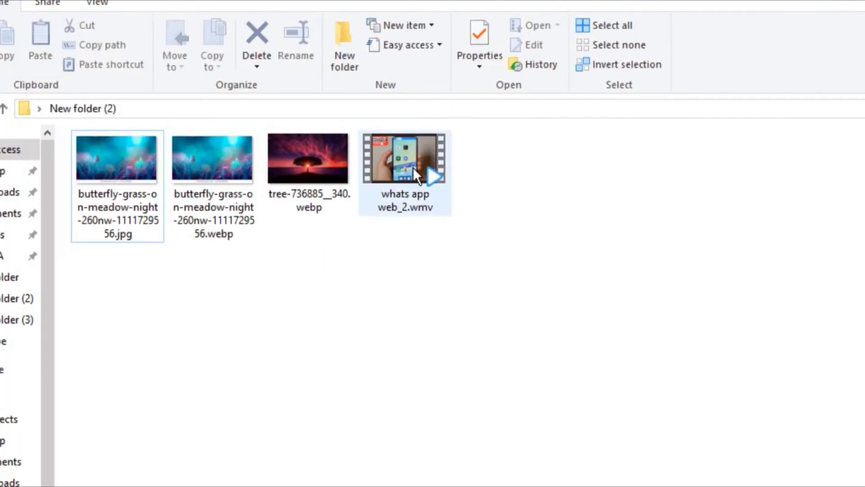
# - Convert the video whats app web_2.wmv in New folder (2) to MP4 with Format Factory, saving to the source folder
pyautogui.click(413, 167)
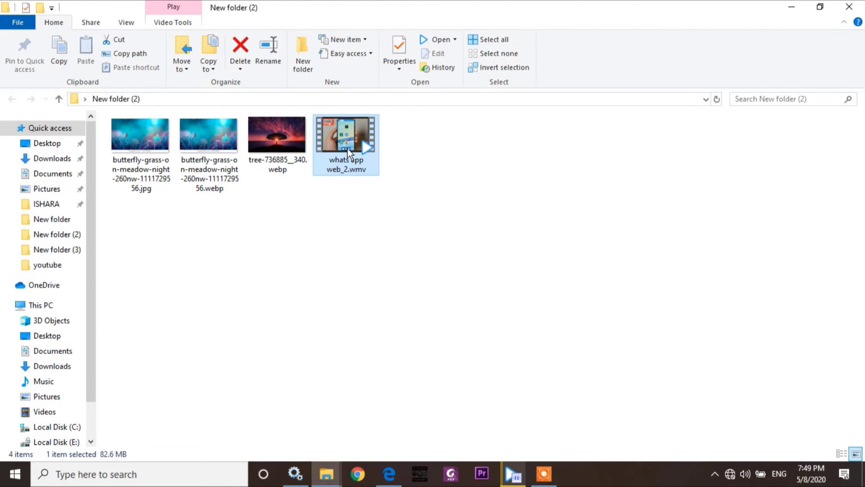
pyautogui.rightClick(344, 132)
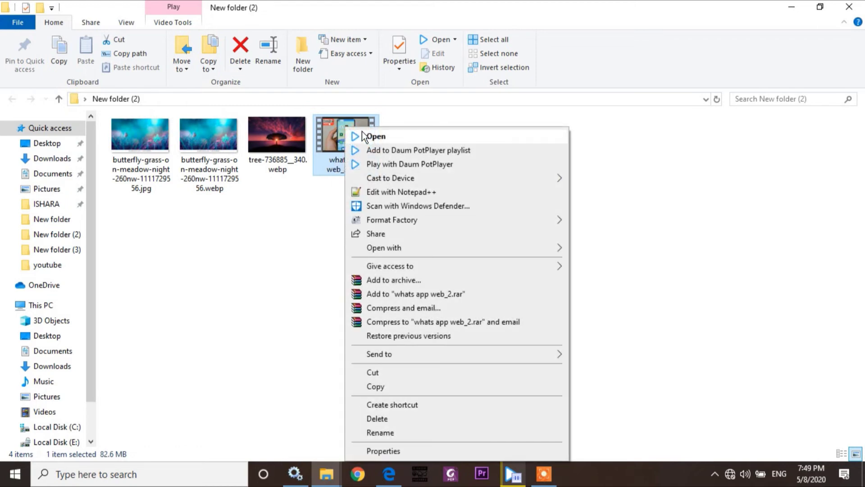
pyautogui.moveTo(540, 220)
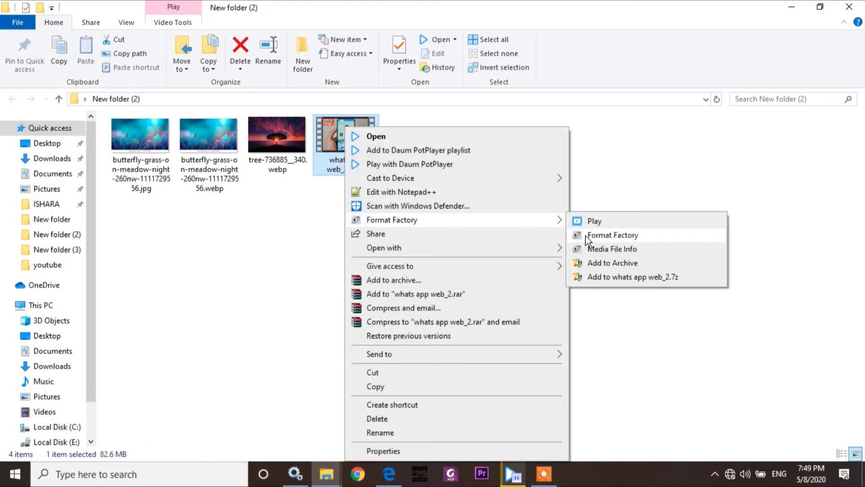
pyautogui.click(585, 236)
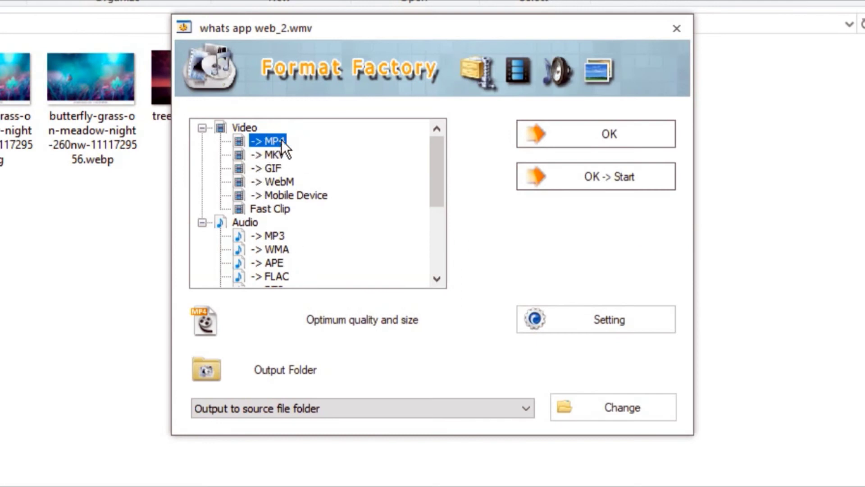
pyautogui.click(586, 135)
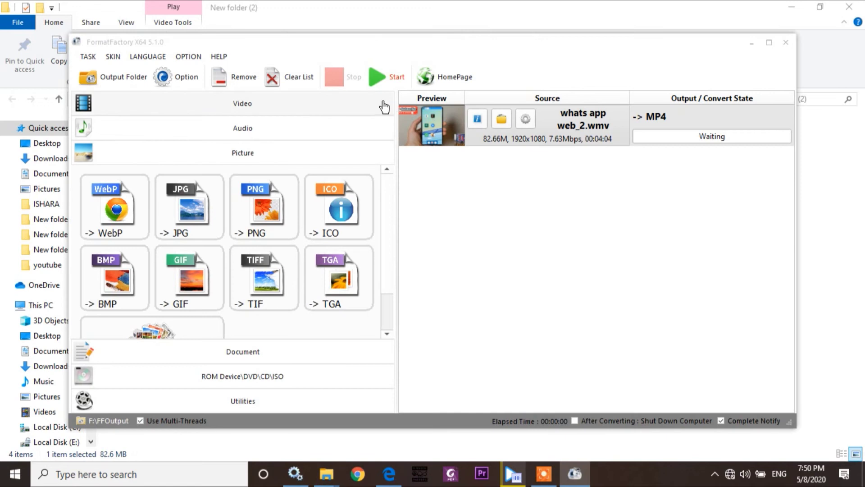
pyautogui.click(393, 75)
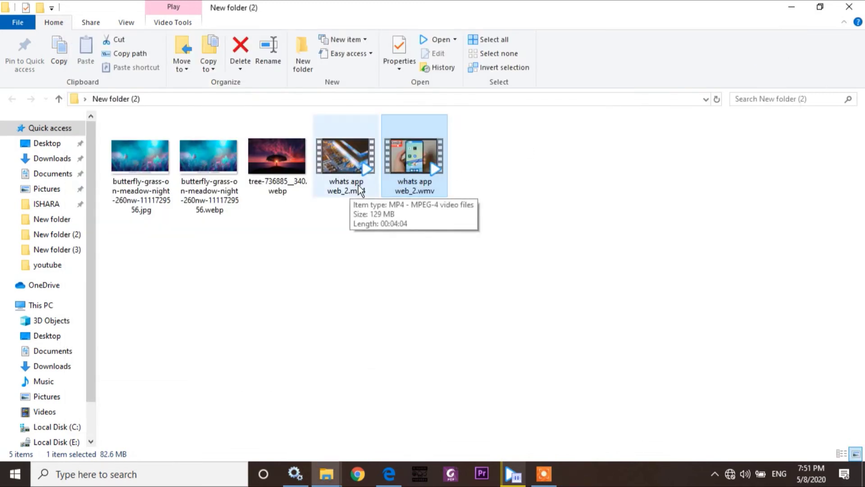
# - Convert whats app web_2.wmv to an MP3 audio file with Format Factory in the same folder and close the converter
pyautogui.rightClick(405, 188)
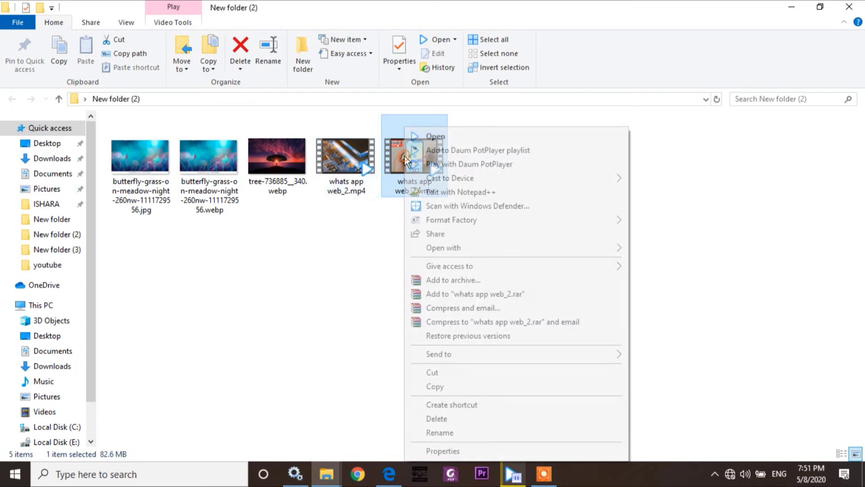
pyautogui.moveTo(578, 220)
pyautogui.click(666, 234)
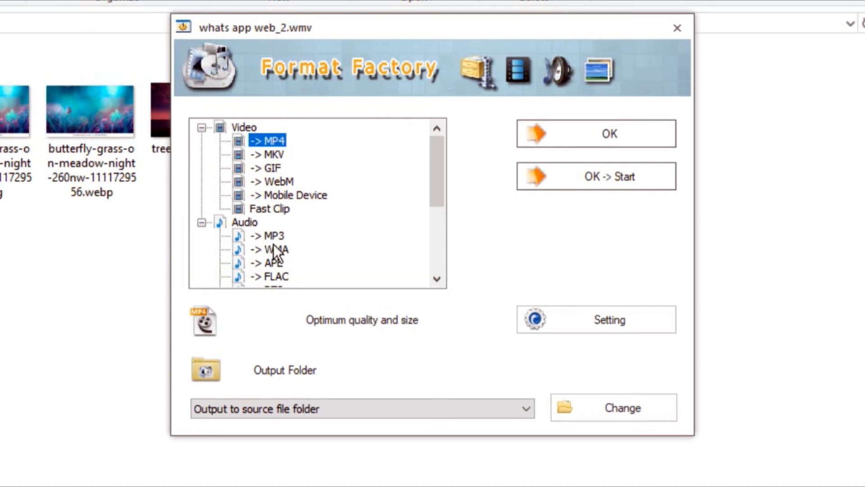
pyautogui.click(271, 235)
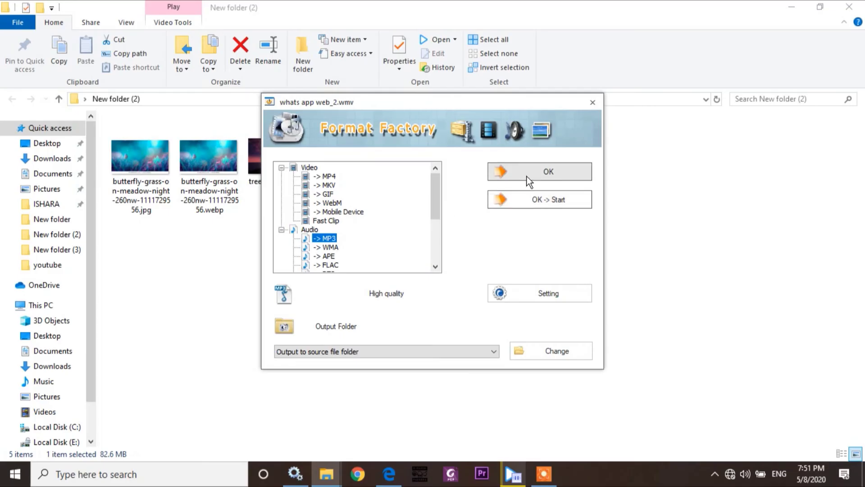
pyautogui.click(581, 133)
pyautogui.click(393, 74)
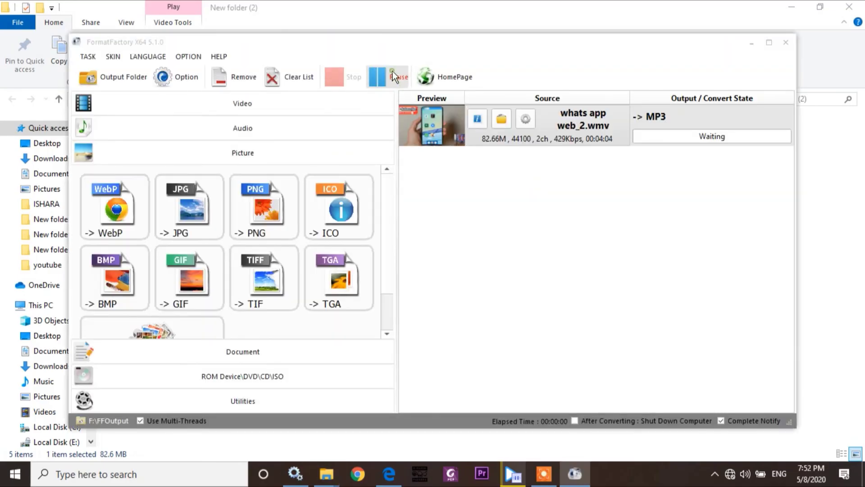
pyautogui.click(786, 43)
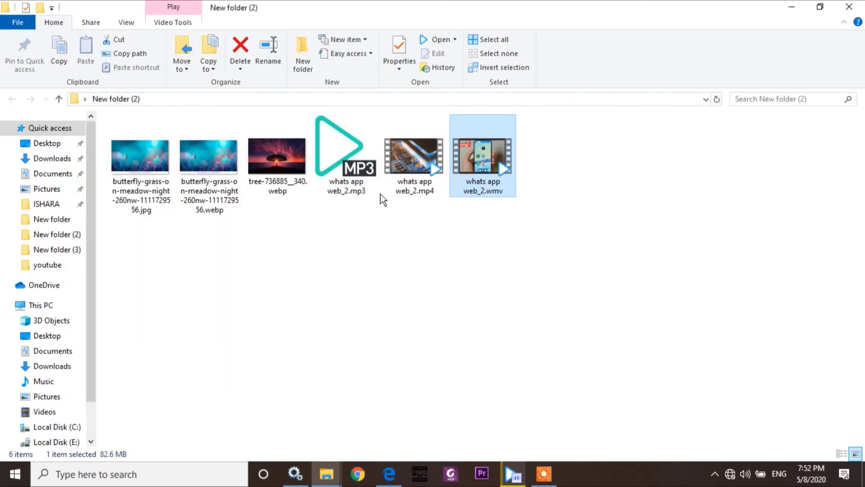
# - Paste the copied PDF into New folder (2) and queue 25842799 (1).pdf in Format Factory for PDF -> Doc conversion, saving to the source folder
pyautogui.moveTo(358, 202)
pyautogui.hotkey('ctrl', 'v')
pyautogui.rightClick(550, 148)
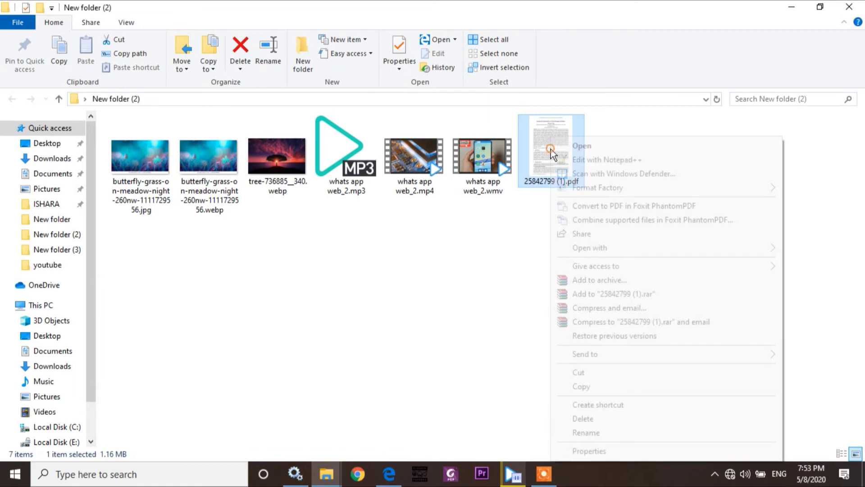
pyautogui.moveTo(634, 189)
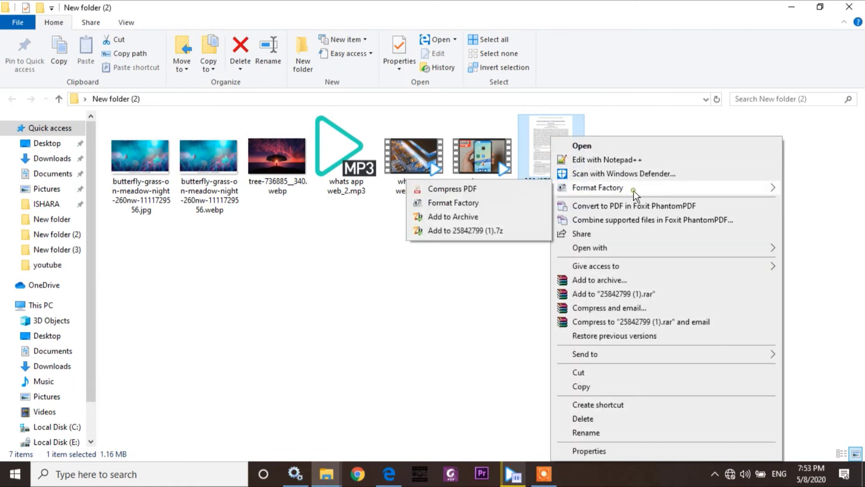
pyautogui.click(464, 203)
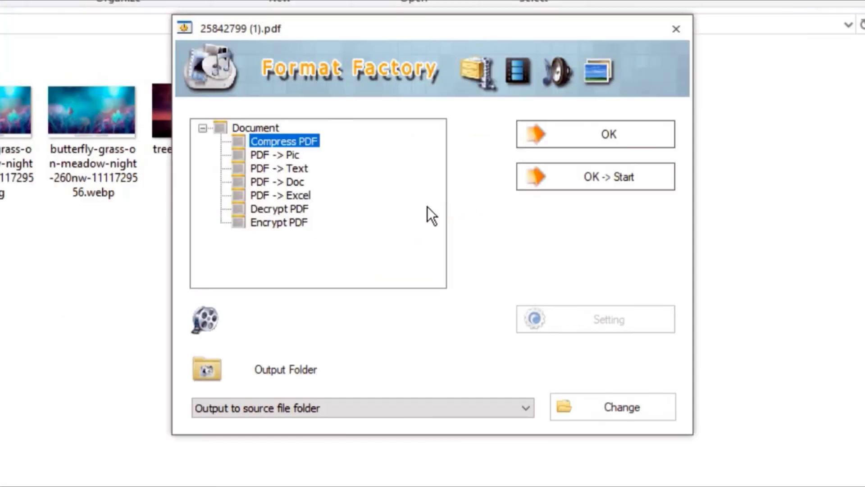
pyautogui.click(284, 182)
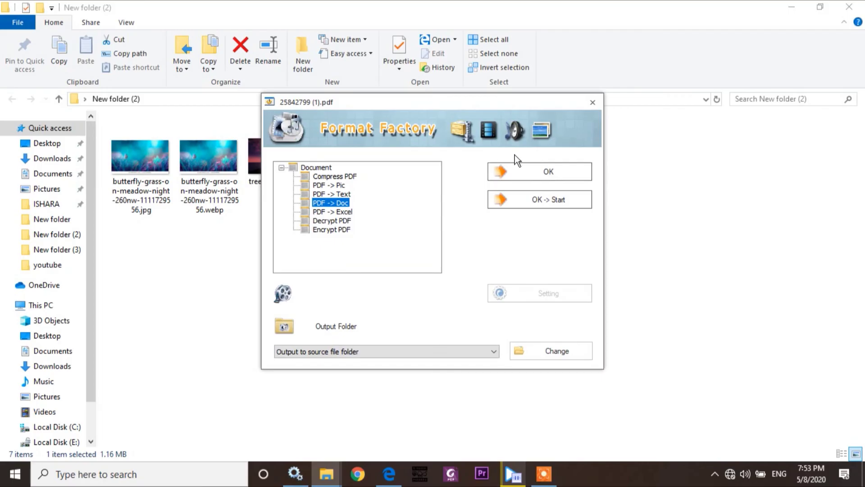
pyautogui.click(564, 137)
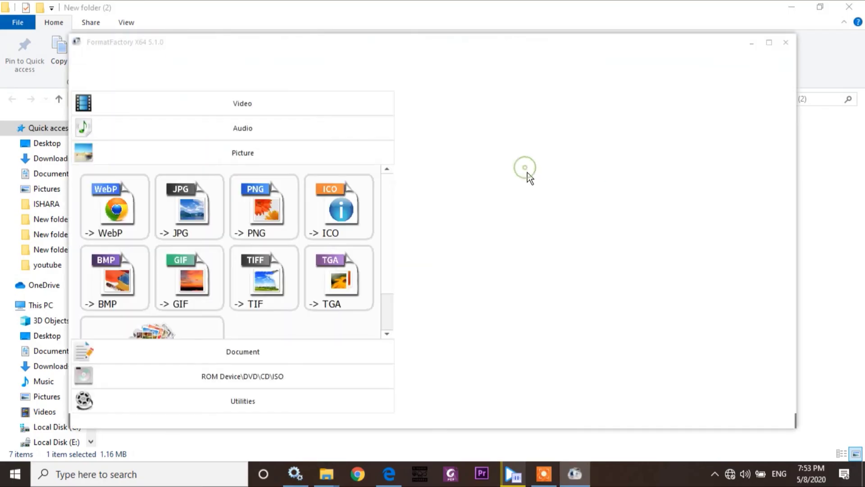
# - Run the queued PDF -> Doc conversion of 25842799 (1).pdf and close the converter
pyautogui.click(553, 131)
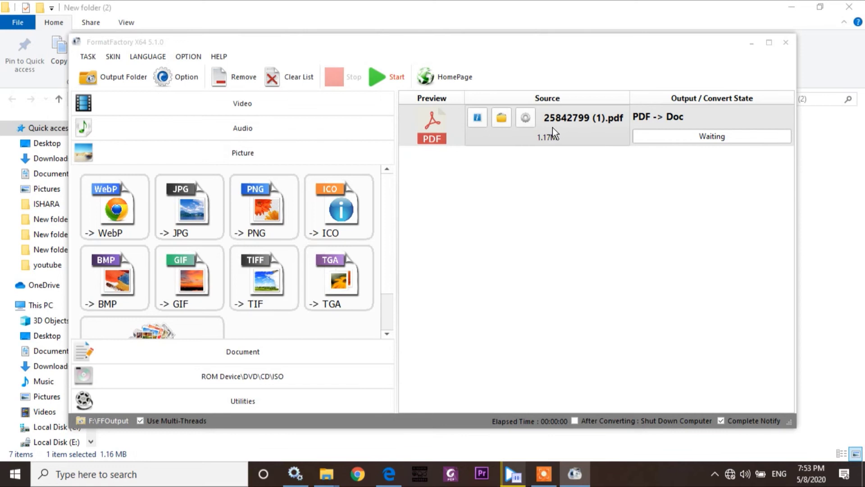
pyautogui.click(387, 74)
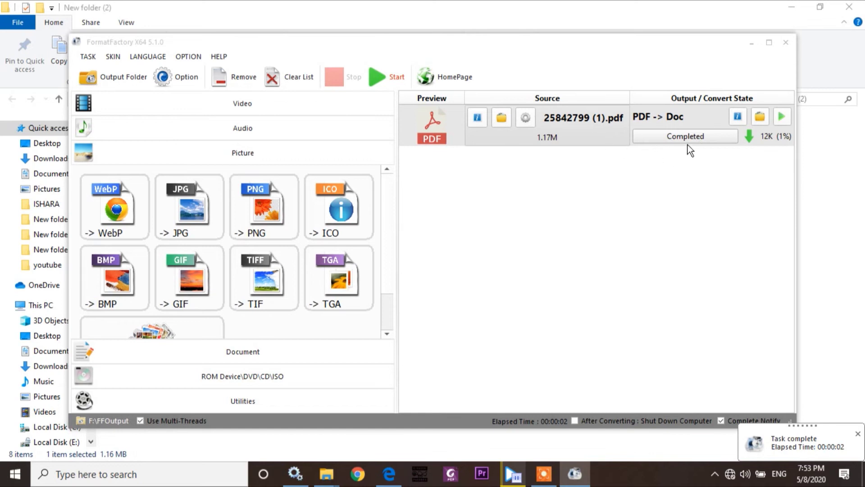
pyautogui.click(787, 43)
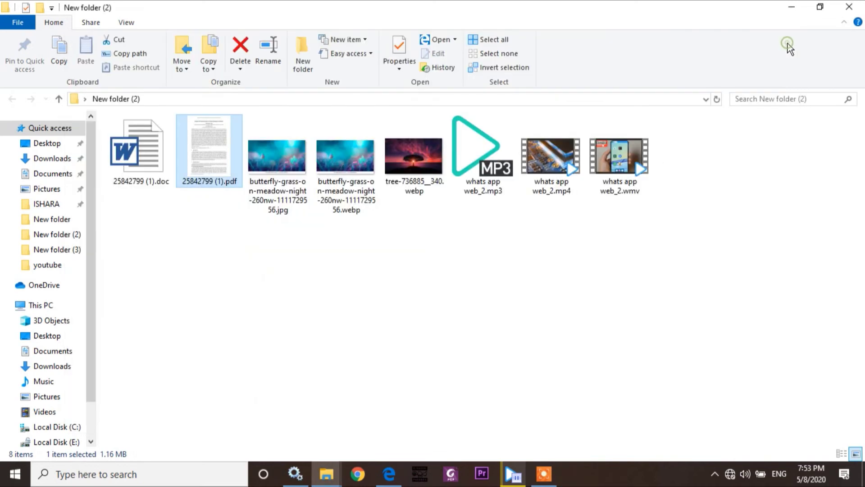
pyautogui.click(203, 237)
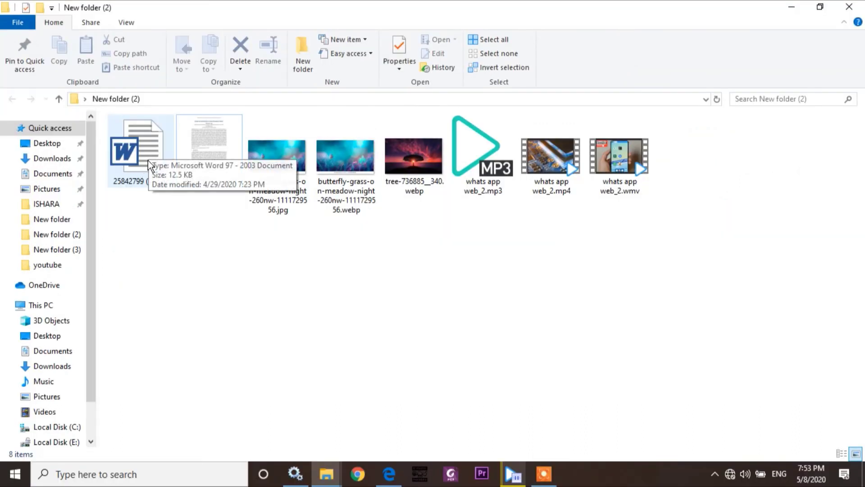
pyautogui.doubleClick(228, 201)
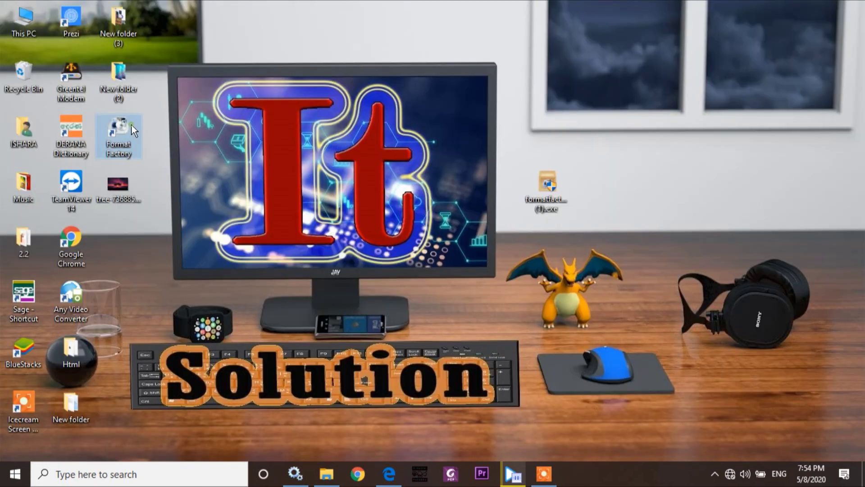
# - Open Format Factory from the desktop in a maximized window and examine its Video and Audio conversion tools
pyautogui.doubleClick(132, 126)
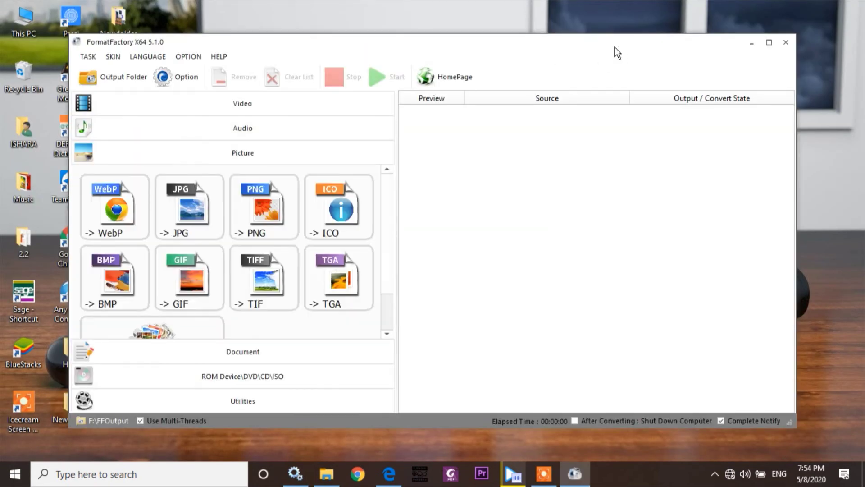
pyautogui.press('super+Up')
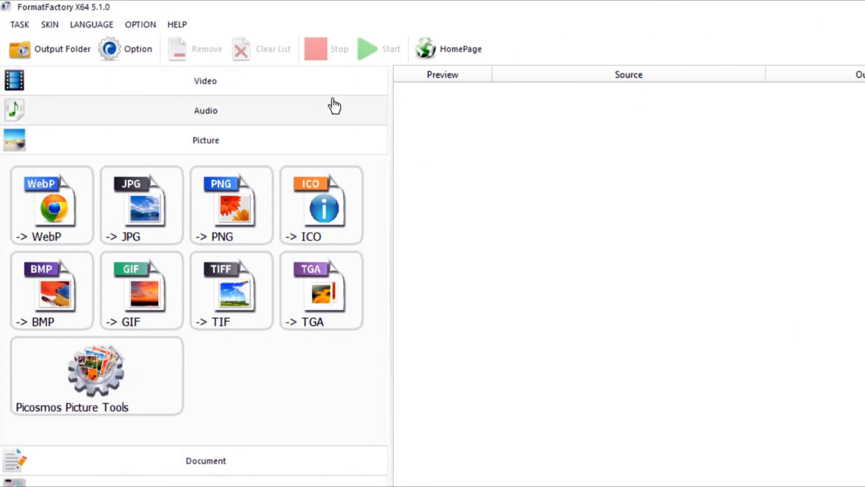
pyautogui.click(259, 90)
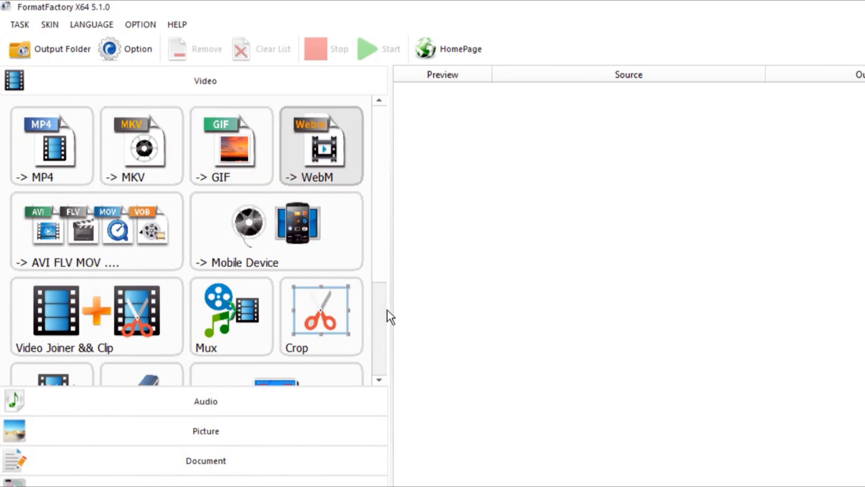
pyautogui.scroll(-3, 380, 246)
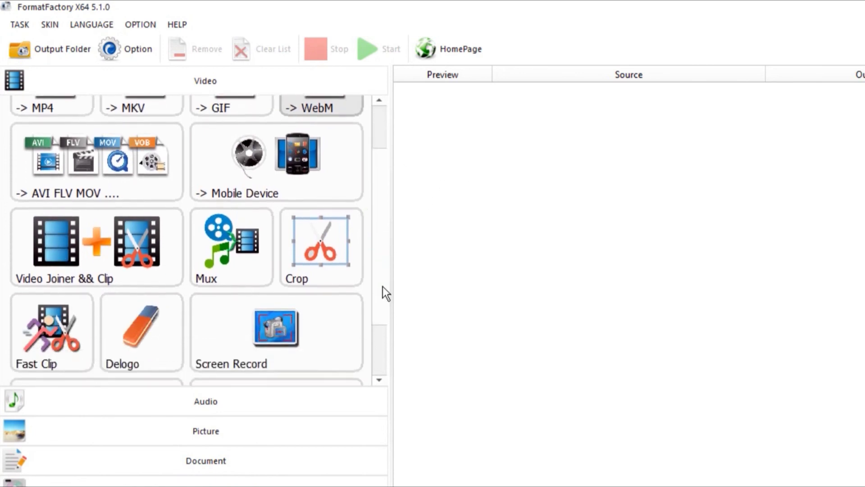
pyautogui.scroll(3, 383, 342)
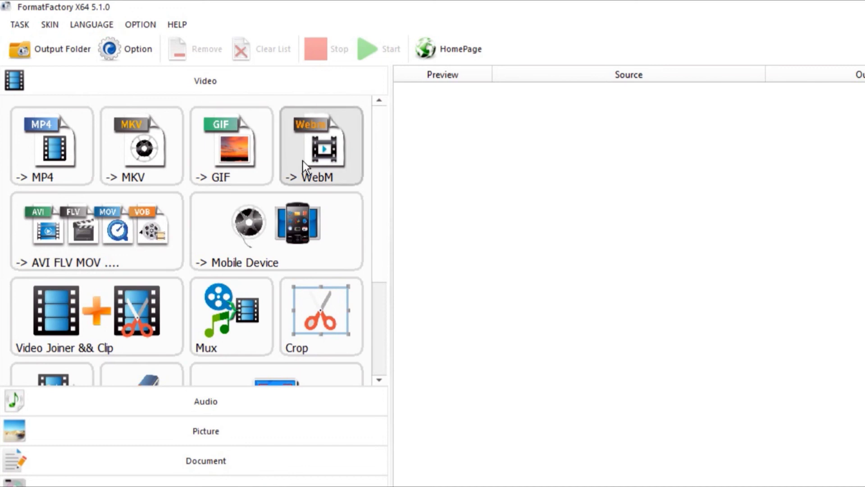
pyautogui.click(199, 402)
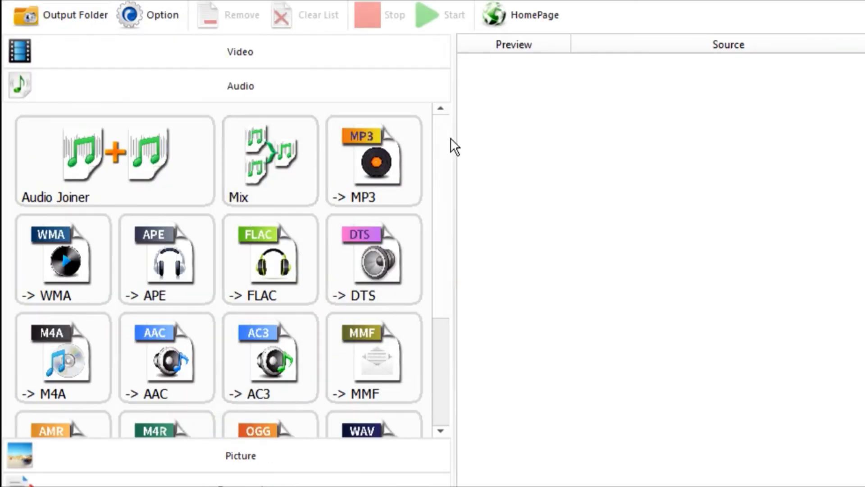
pyautogui.scroll(-1, 444, 139)
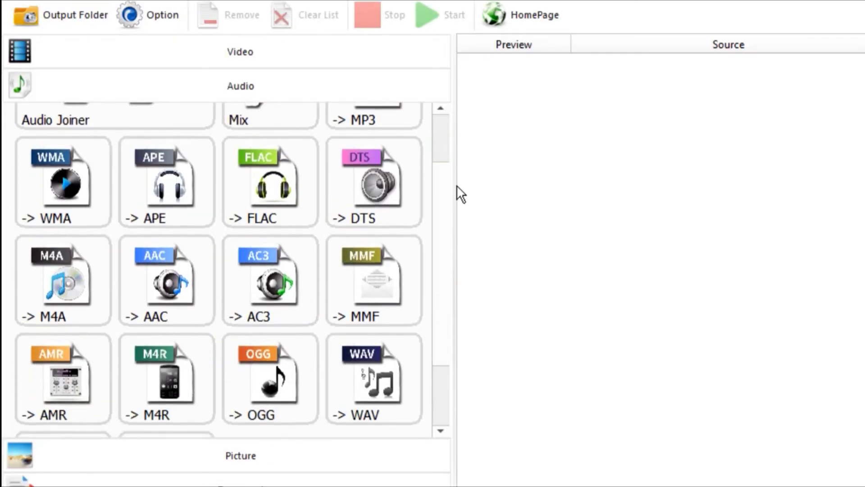
pyautogui.scroll(1, 456, 184)
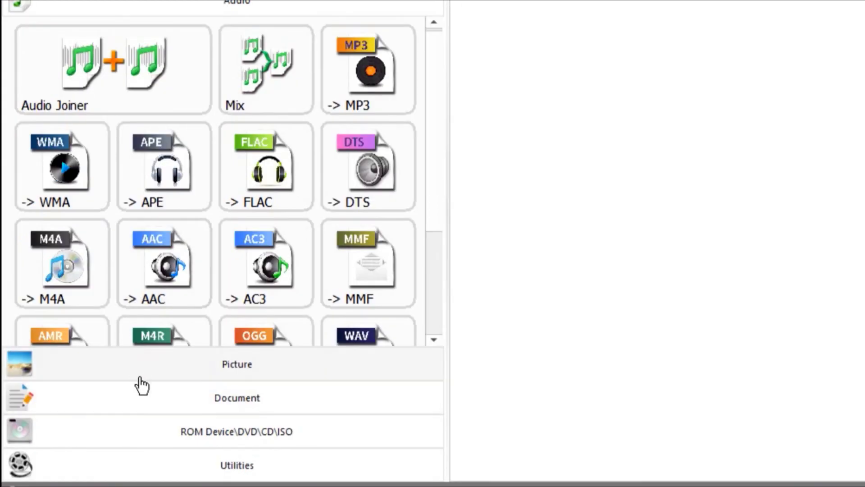
# - Examine the Document, ROM Device\DVD\CD\ISO and Utilities tools in Format Factory and close the program
pyautogui.click(163, 405)
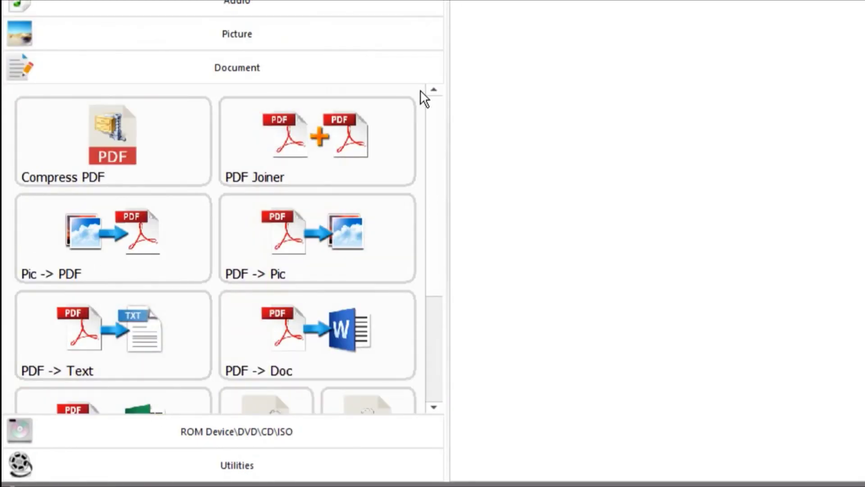
pyautogui.scroll(-1, 440, 124)
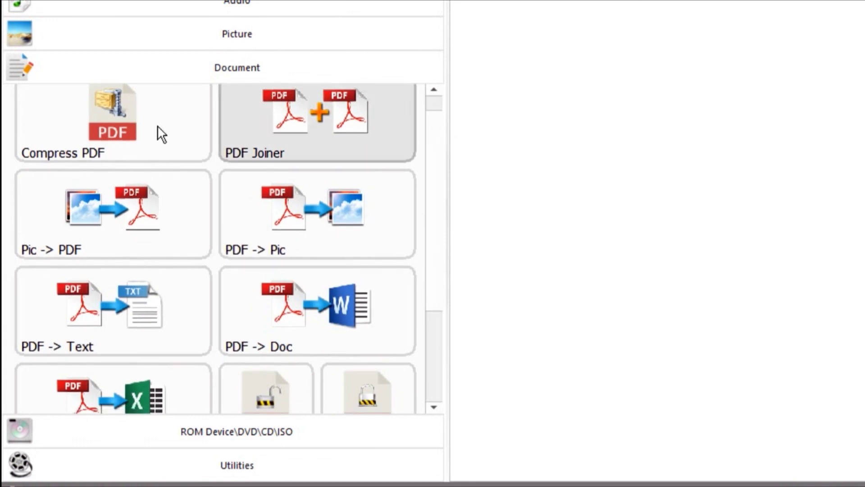
pyautogui.click(219, 432)
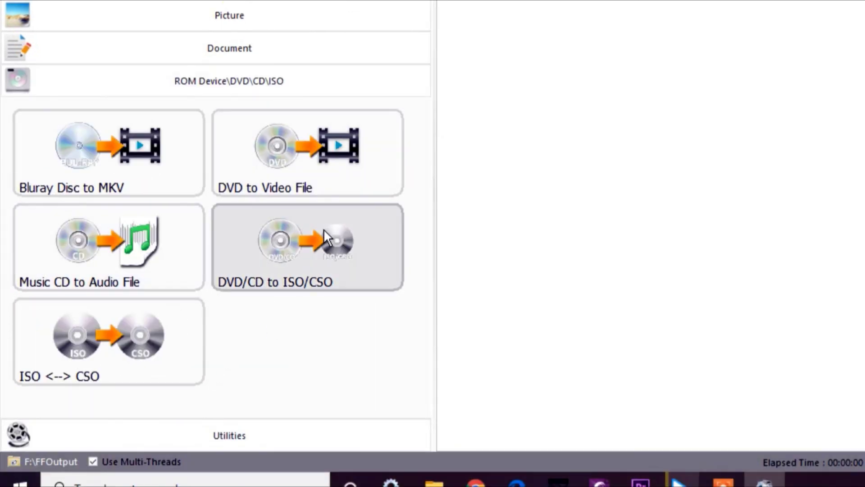
pyautogui.click(235, 432)
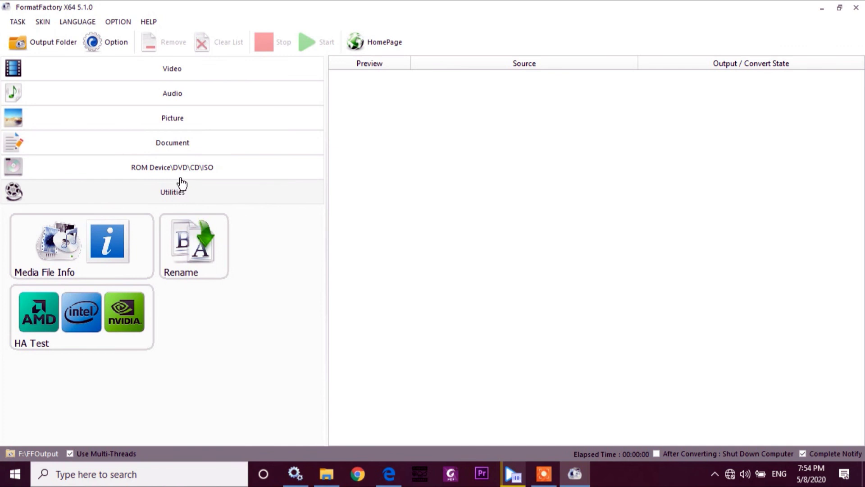
pyautogui.hotkey('alt', 'F4')
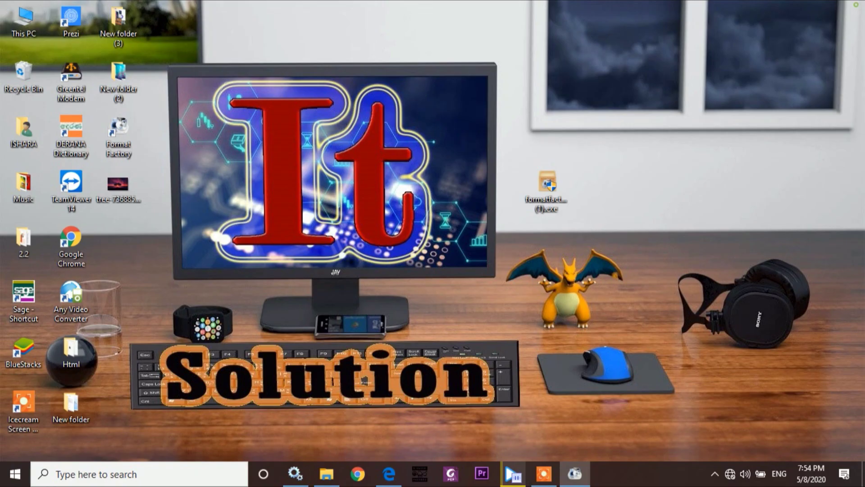